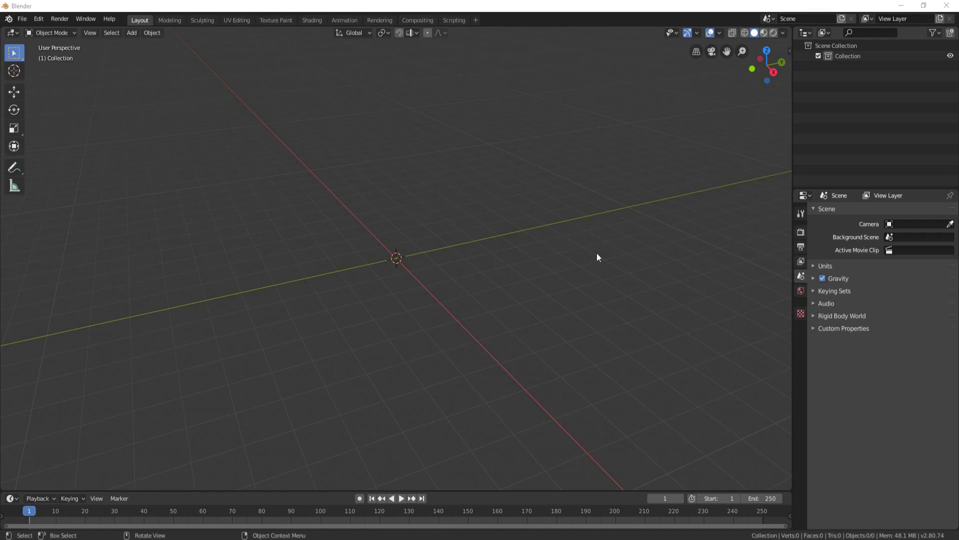
Display the viewport in rendered shading and create a new world named Night.
click(773, 33)
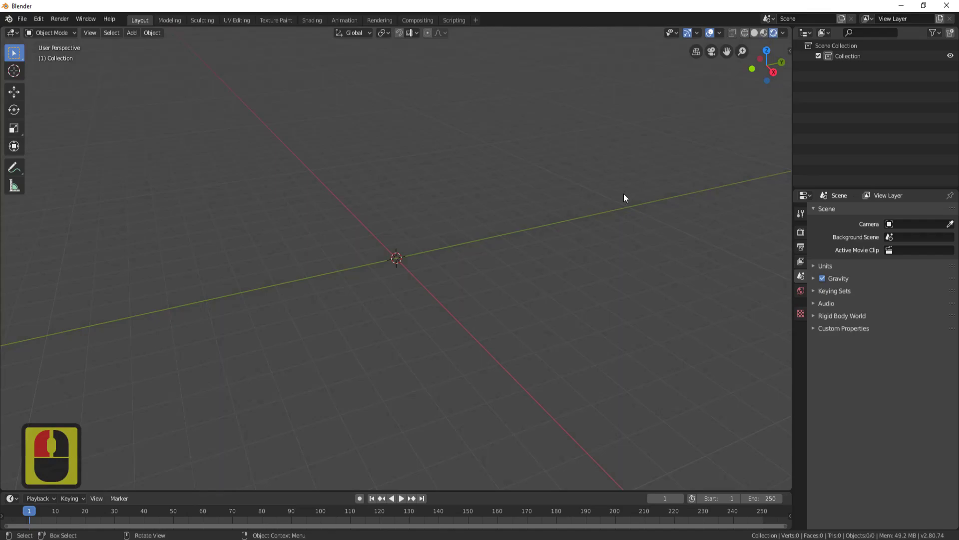
click(801, 292)
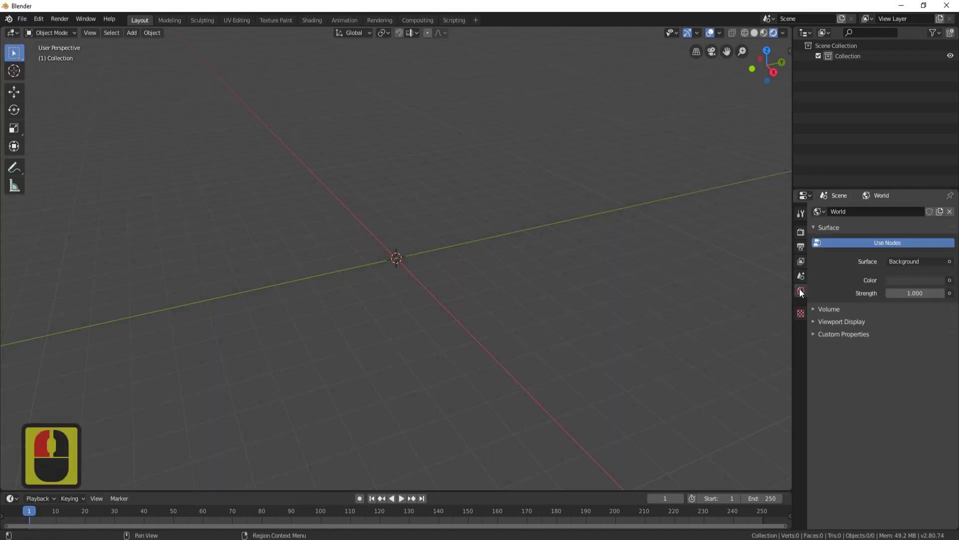
click(941, 214)
click(864, 212)
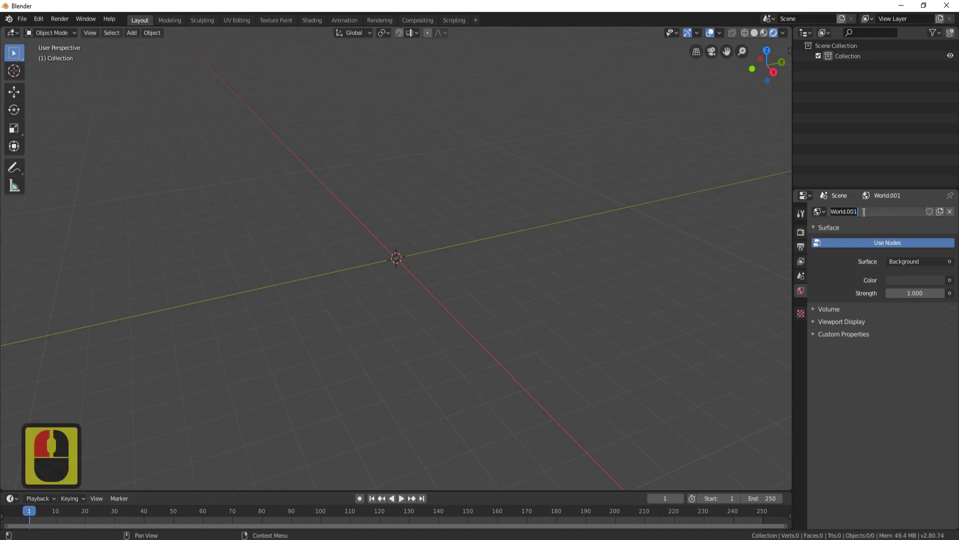
text(Night)
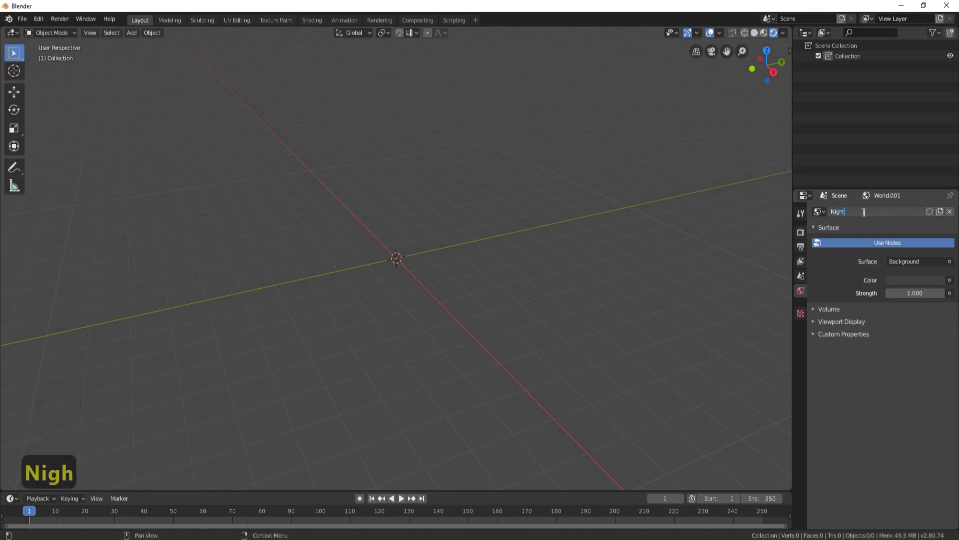
key(Return)
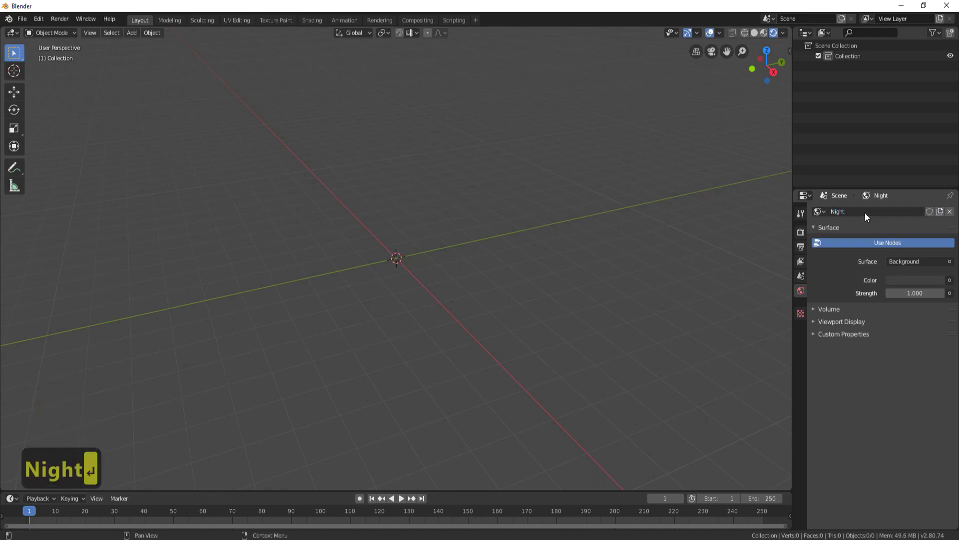
Assign a Sky Texture to the Night world's background color.
click(949, 280)
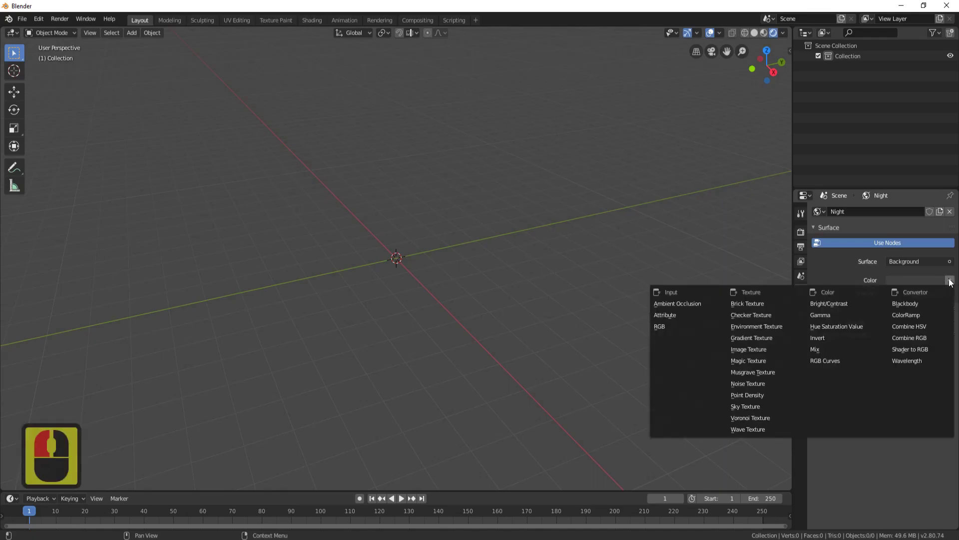
click(751, 409)
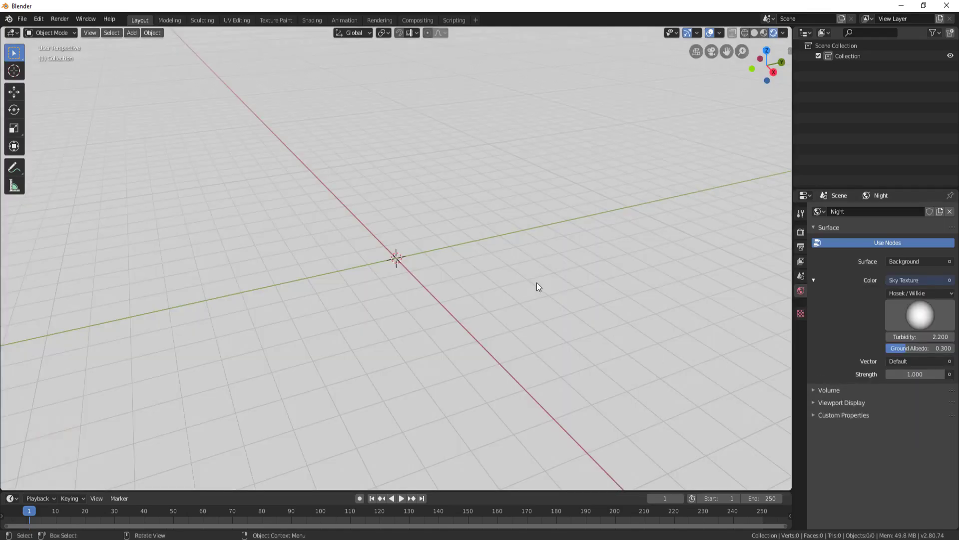
alt+drag(547, 265, 512, 208)
middle_drag(512, 208, 516, 249)
shift+middle_drag(505, 204, 506, 294)
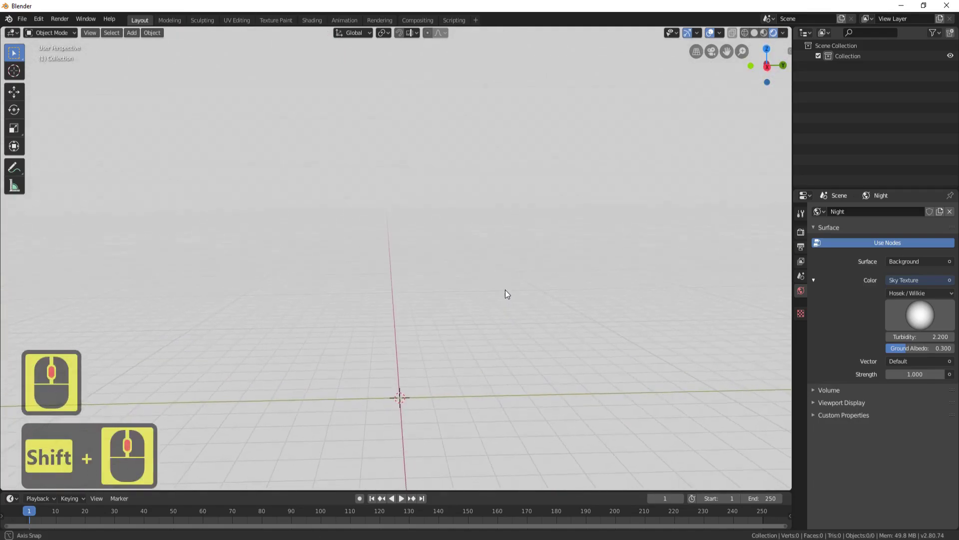
middle_click(505, 294)
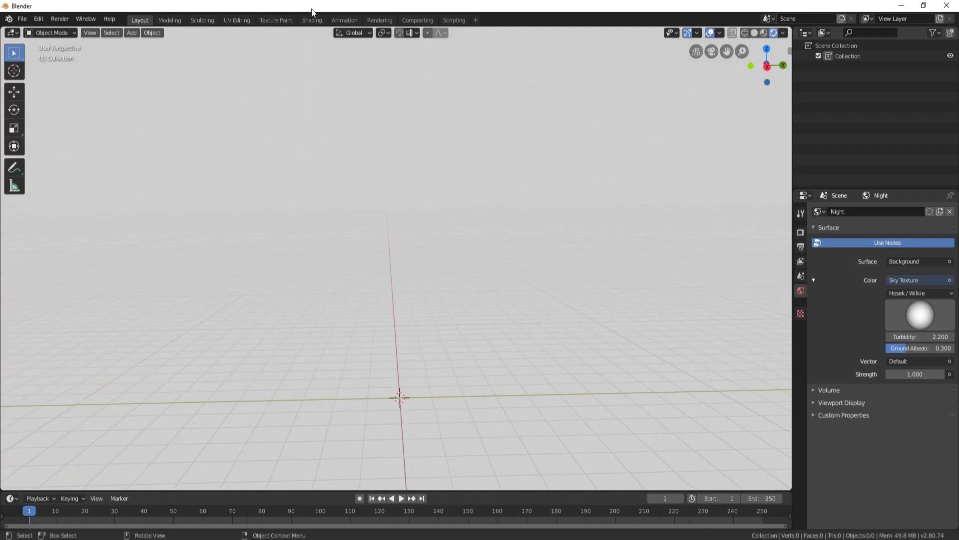
Switch to the Shading workspace and show the World node tree in the shader editor.
click(313, 21)
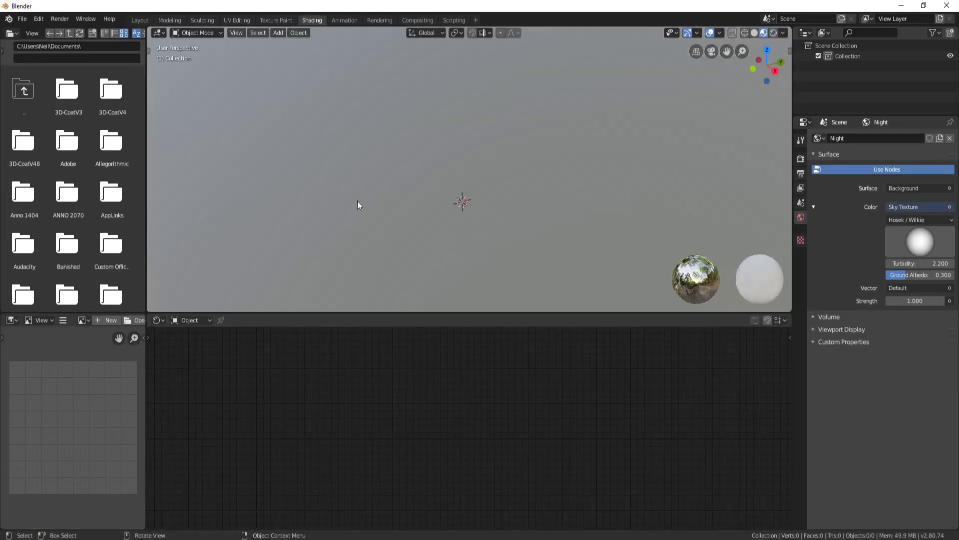
middle_drag(535, 218, 510, 175)
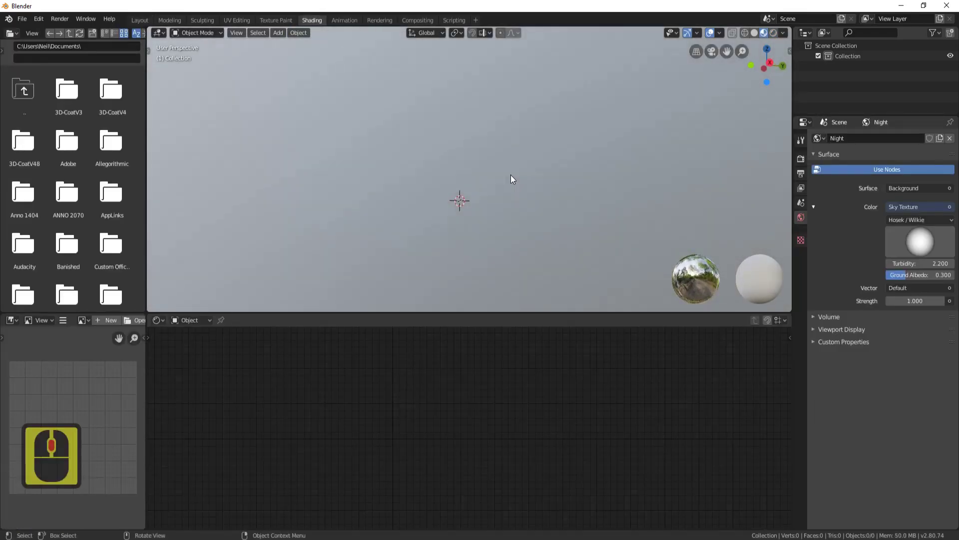
scroll(565, 421, down, 20)
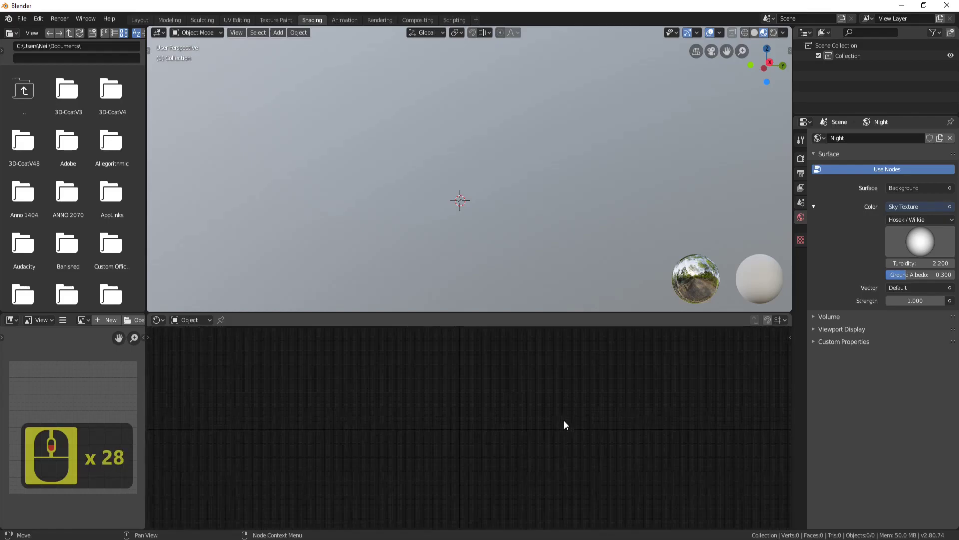
click(208, 320)
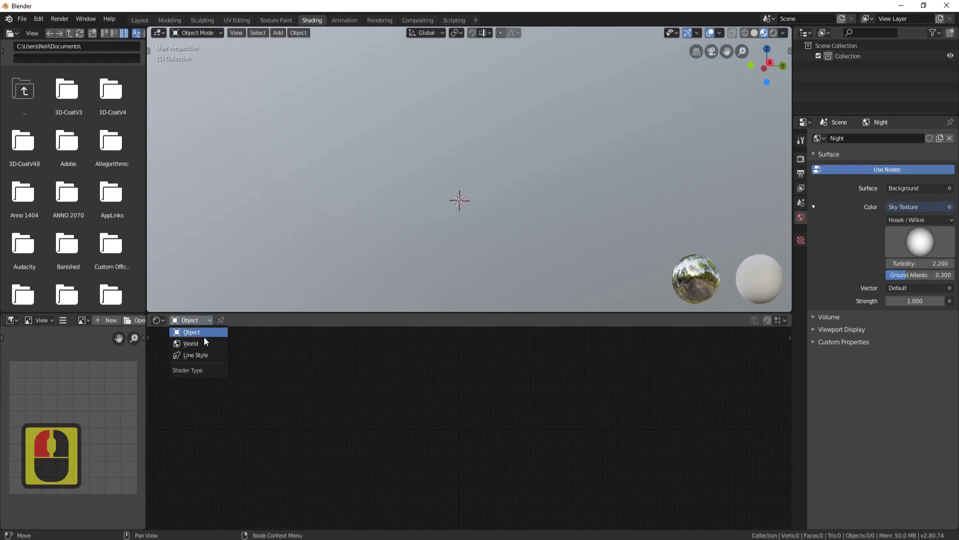
click(197, 349)
scroll(467, 420, up, 20)
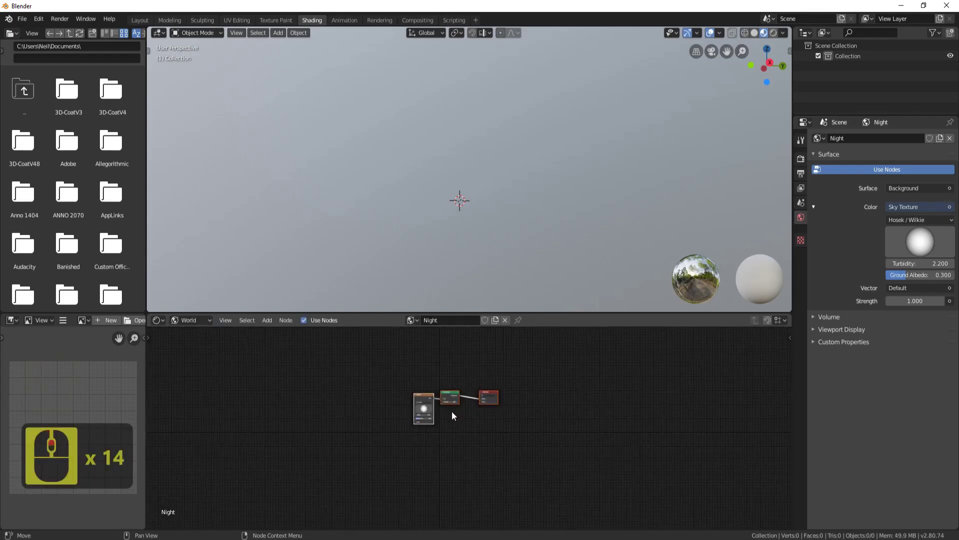
middle_drag(441, 412, 458, 393)
scroll(456, 400, down, 3)
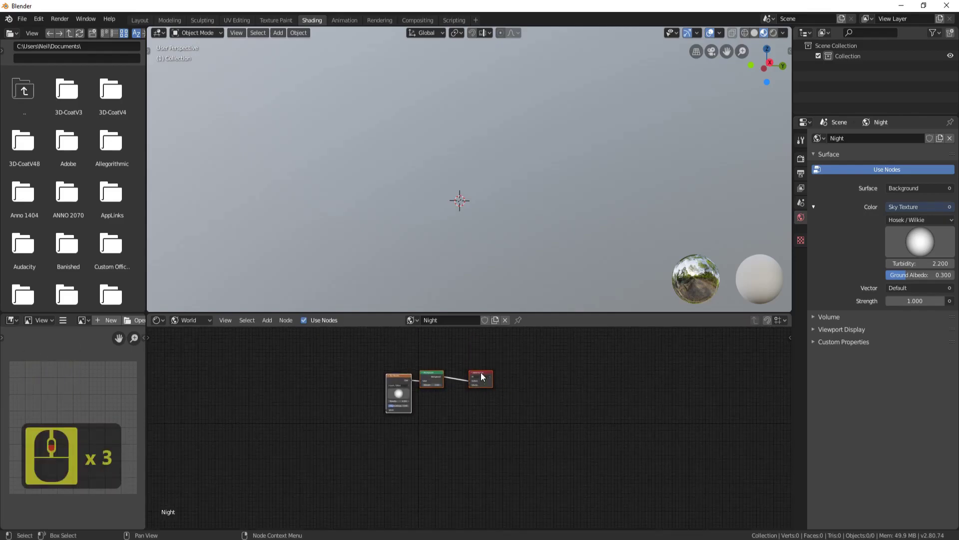
Spread the World Output, Background and Sky Texture nodes apart, leaving a wide gap after the Sky Texture.
drag(481, 375, 723, 402)
drag(431, 378, 627, 394)
drag(399, 378, 241, 365)
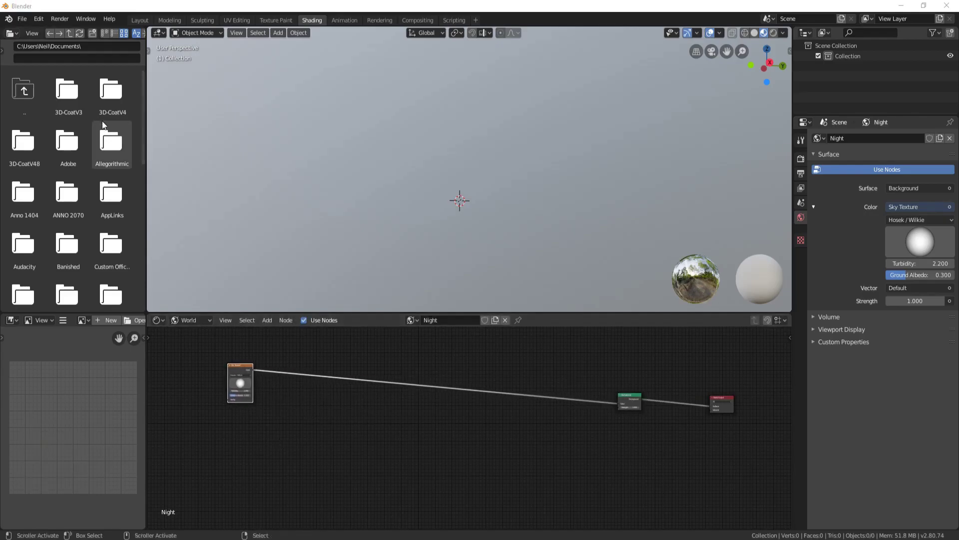
Search the add-on preferences for "node" to check that Node Wrangler is enabled, and close the preferences.
click(42, 19)
click(72, 156)
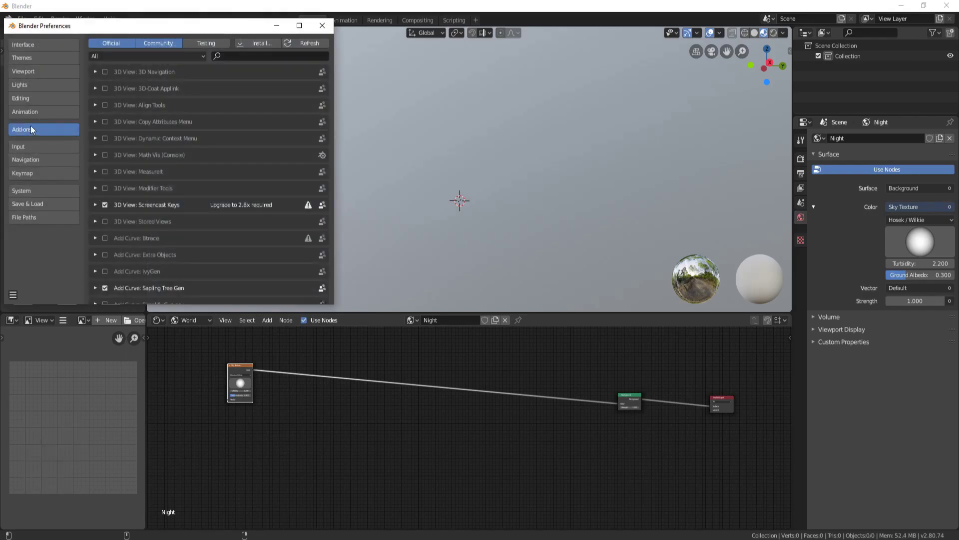
click(244, 55)
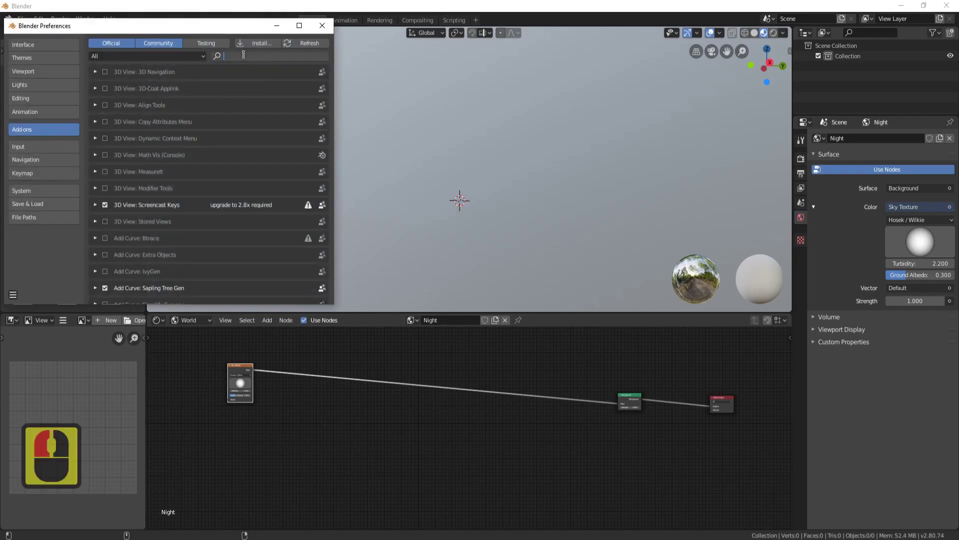
text(node)
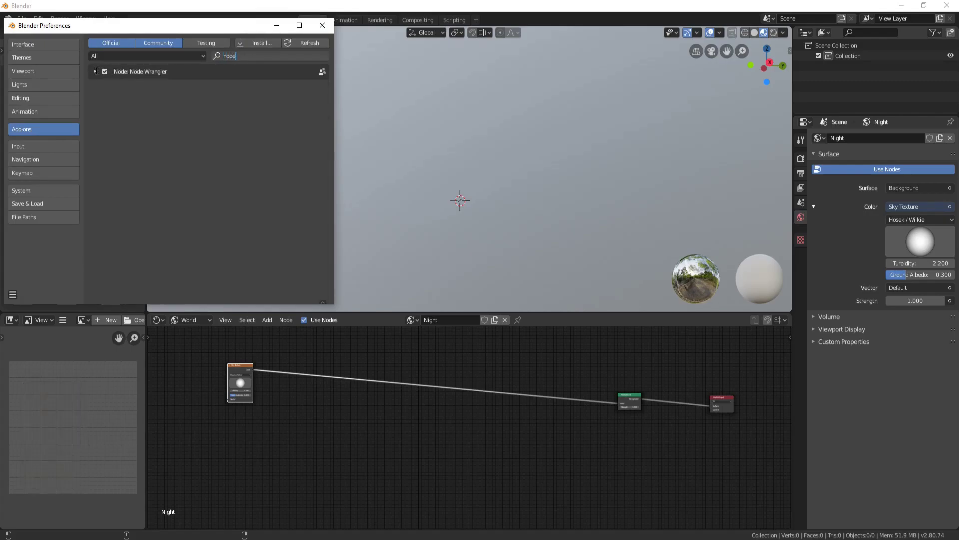
click(322, 25)
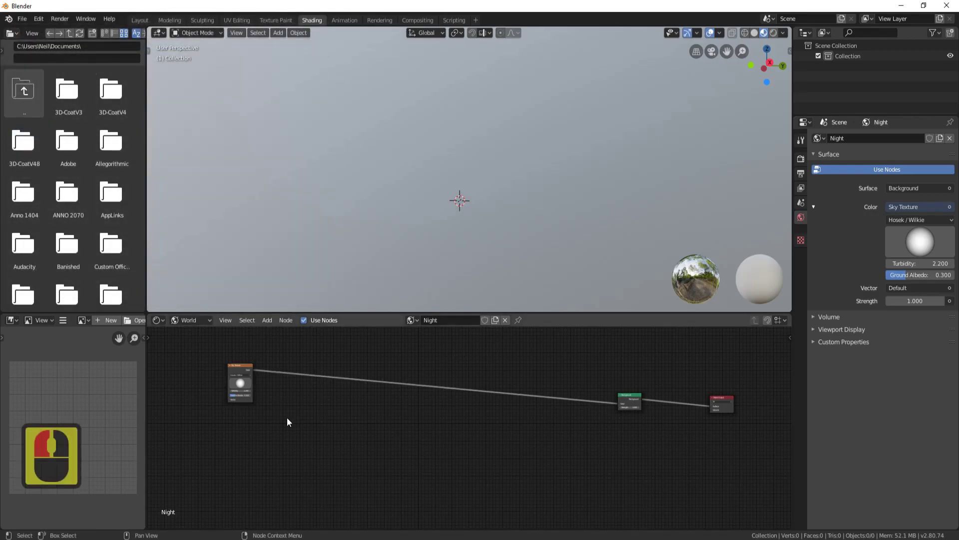
Insert a MixRGB node on the link between the Sky Texture and Background nodes, beside the Sky Texture.
key(shift+a)
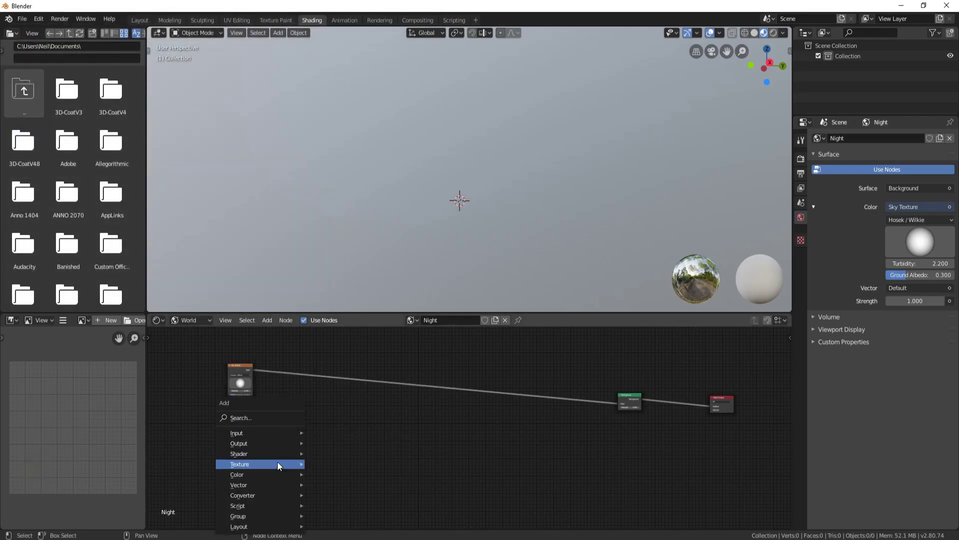
mouse_move(274, 476)
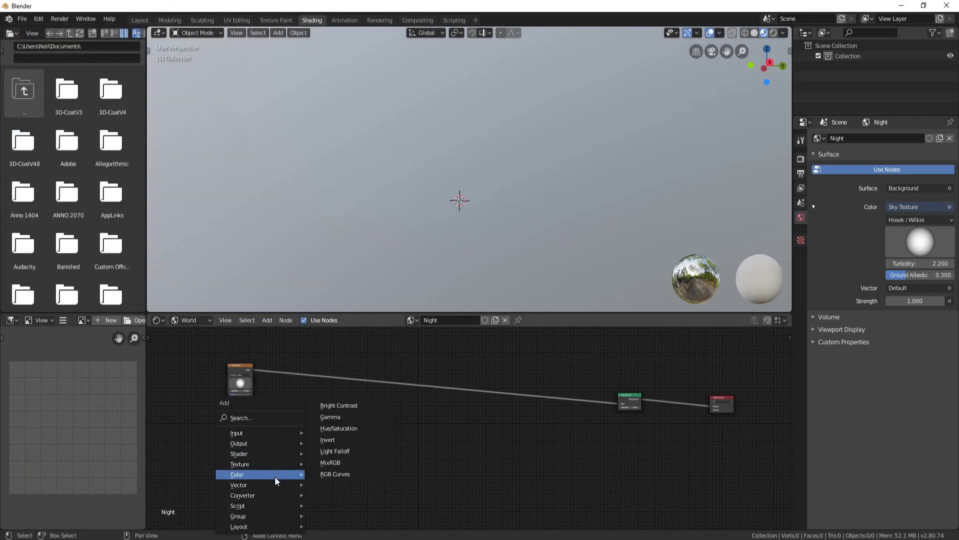
click(346, 463)
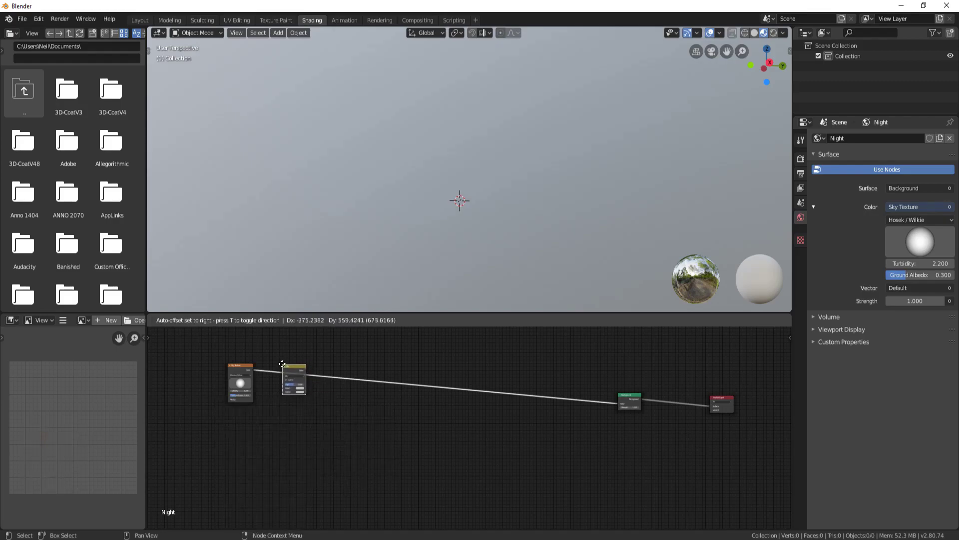
click(283, 395)
Set Color2 of the Mix node to the dark blue hex value 0C0E3A.
scroll(283, 395, up, 7)
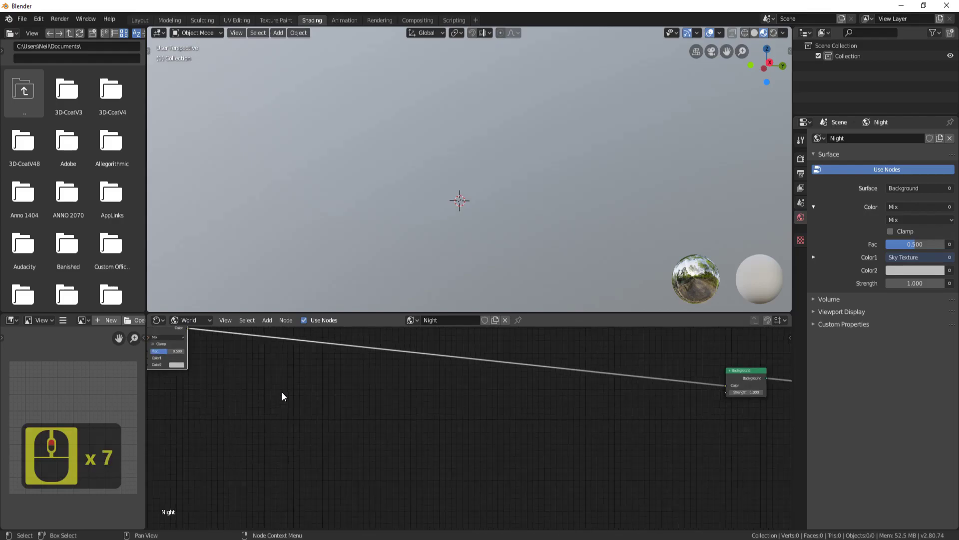
scroll(318, 397, up, 2)
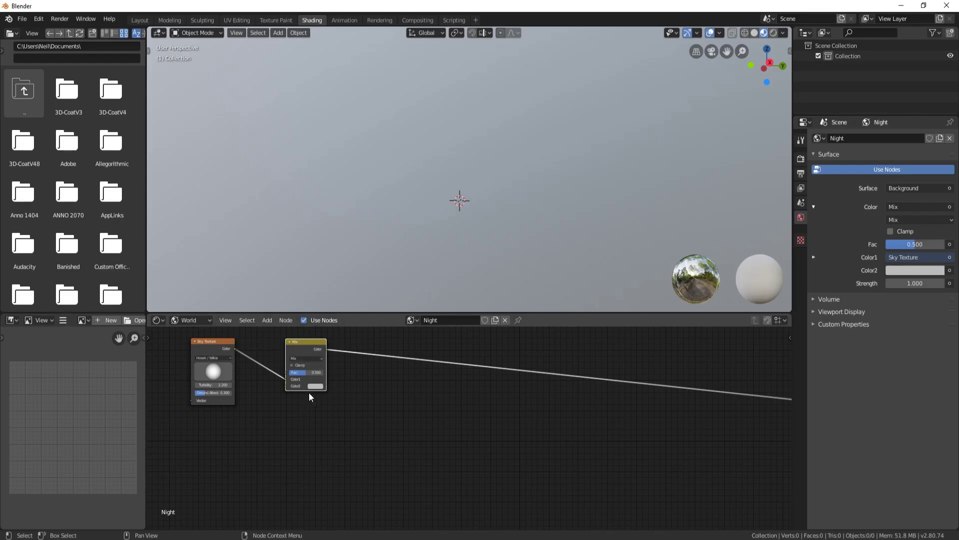
scroll(309, 391, up, 5)
middle_drag(335, 403, 418, 466)
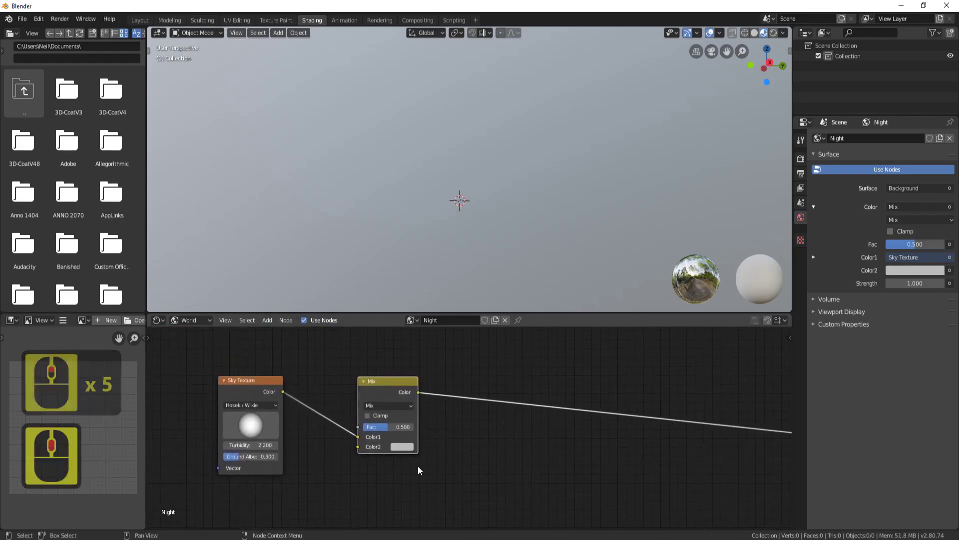
click(401, 447)
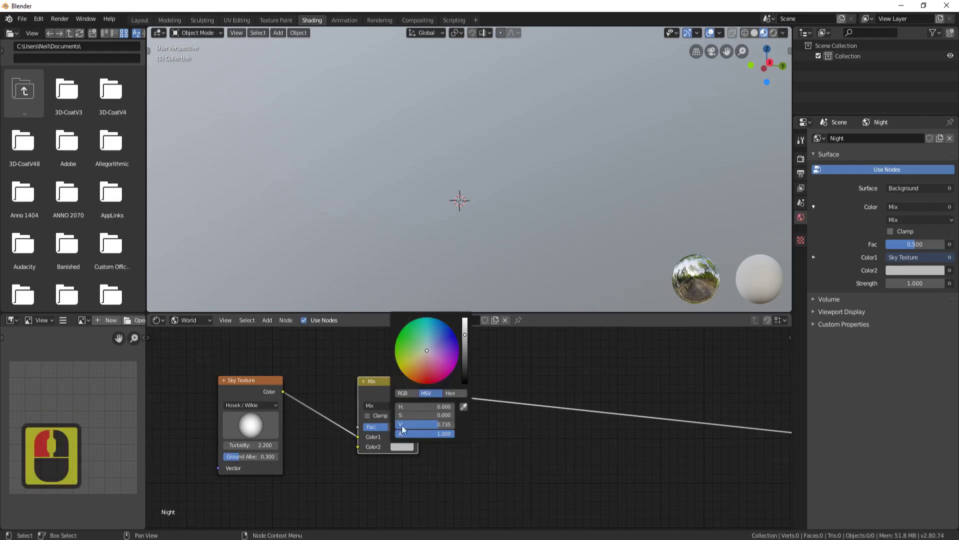
click(455, 394)
click(433, 407)
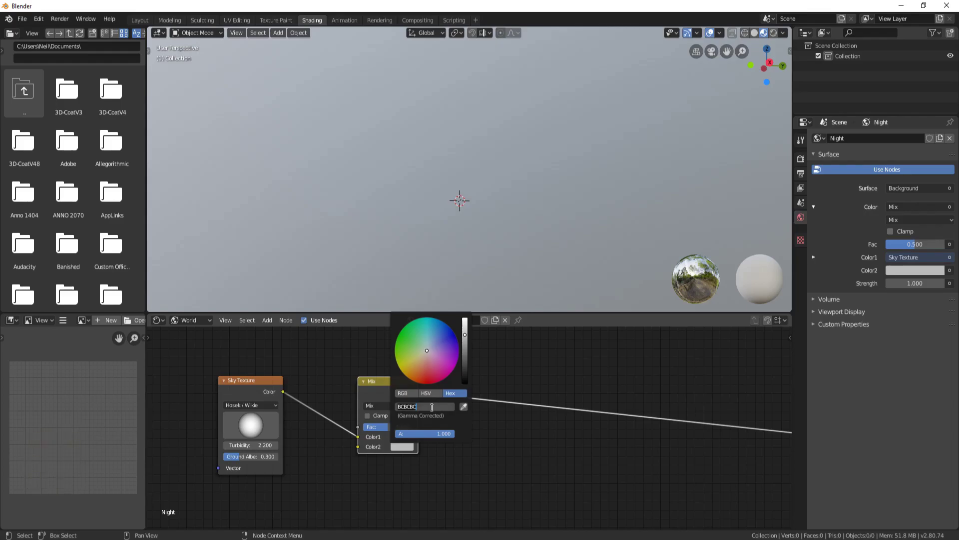
text(0c0)
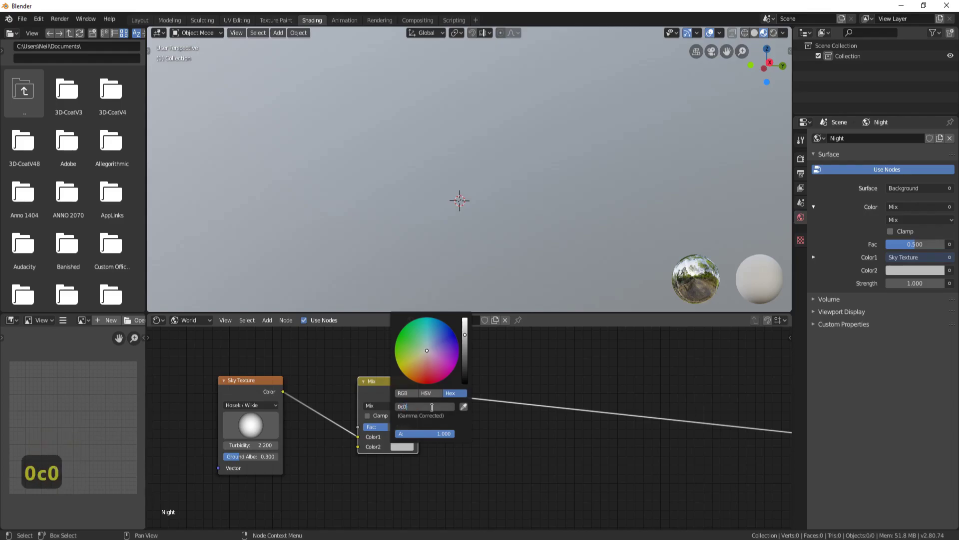
text(e3a)
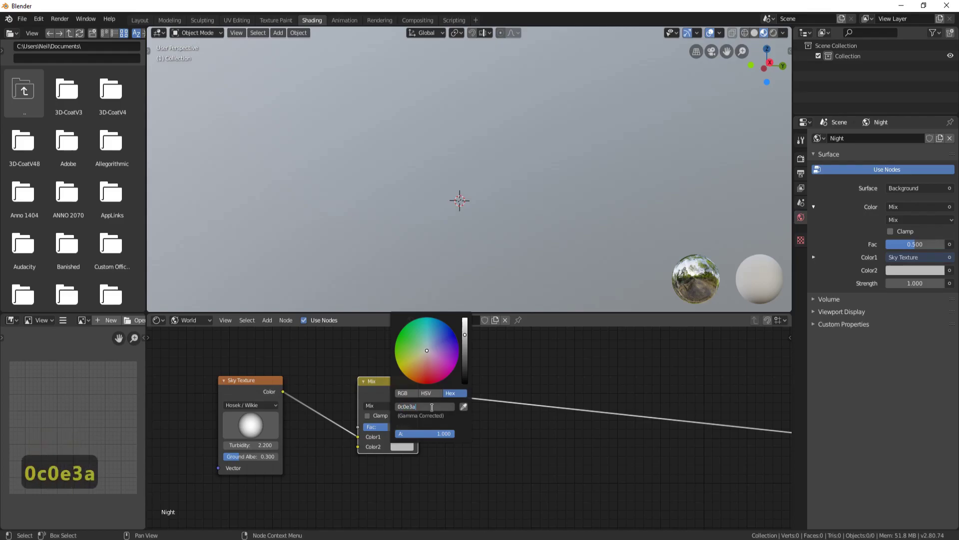
key(Return)
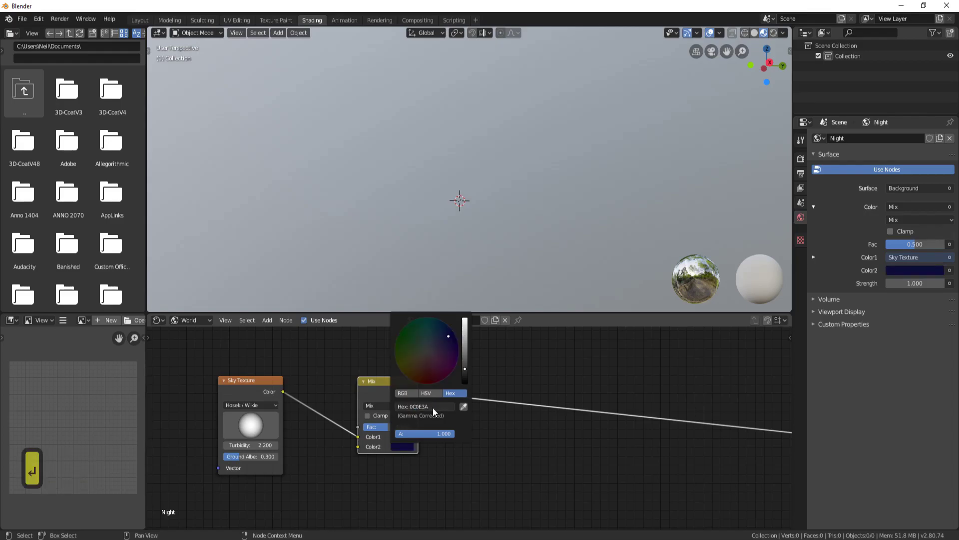
click(395, 447)
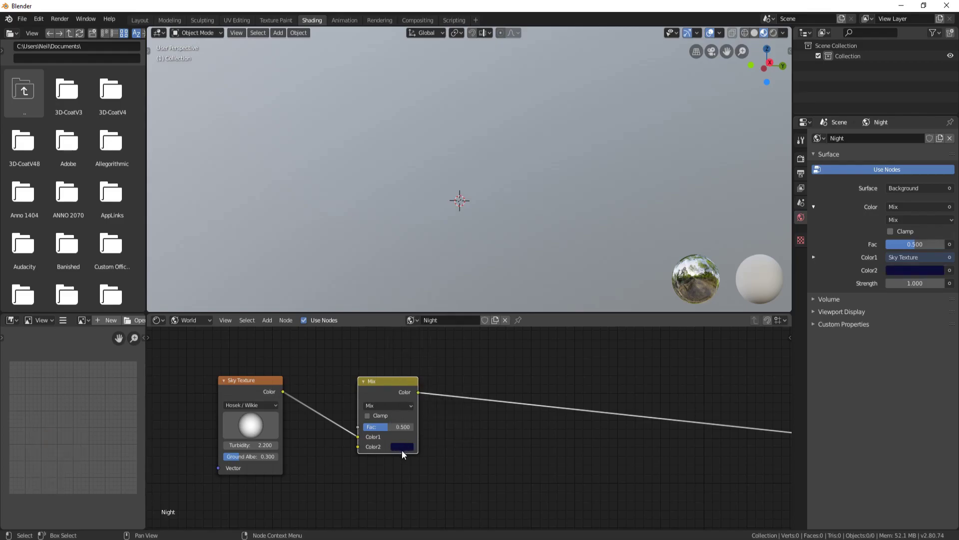
Set the Mix node's Fac to 0.975.
click(396, 425)
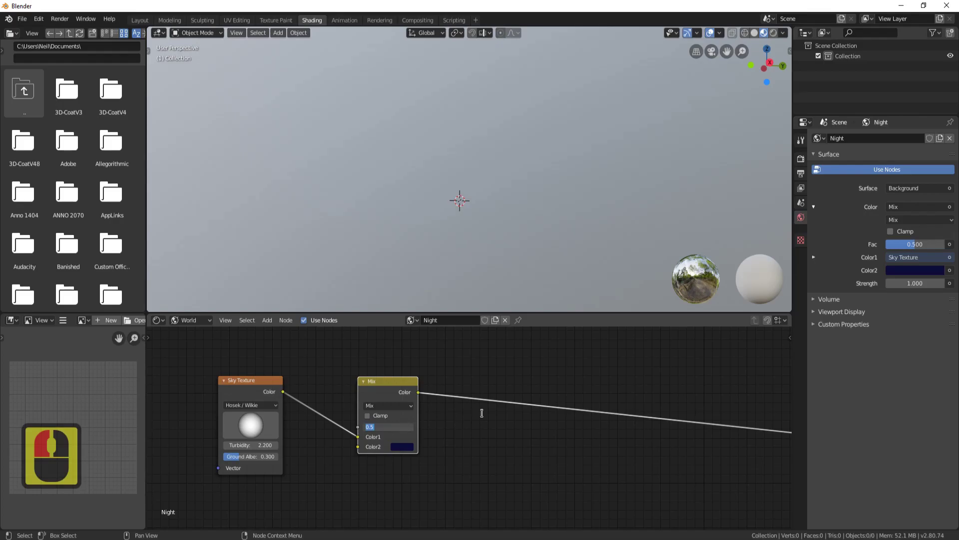
text(0.975)
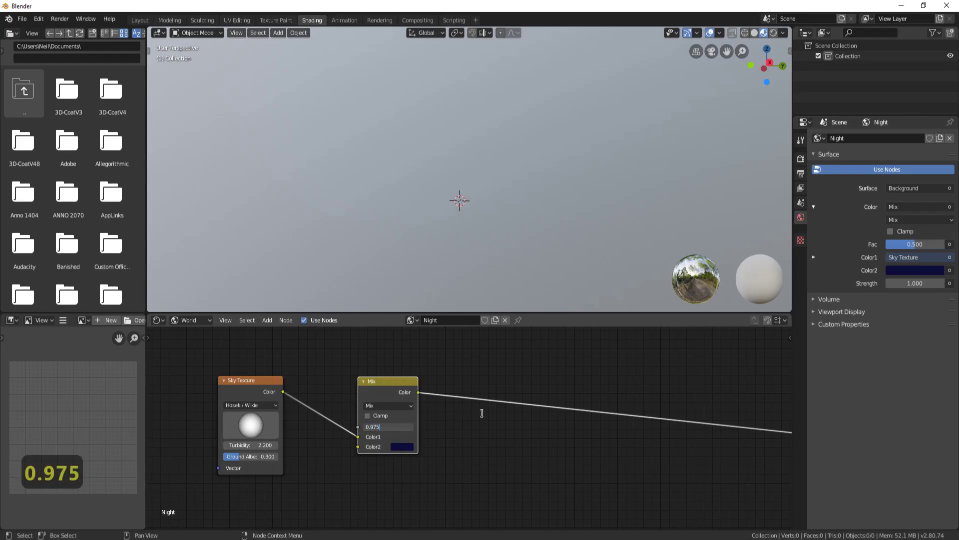
key(Return)
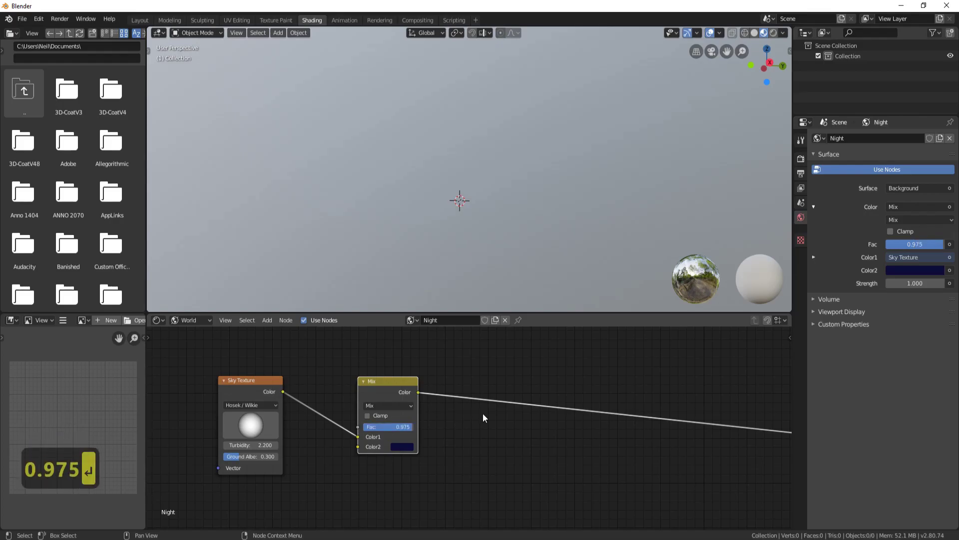
Insert a Hue/Saturation node on the link between the Mix and Background nodes, beside the Mix node.
key(shift+a)
mouse_move(472, 451)
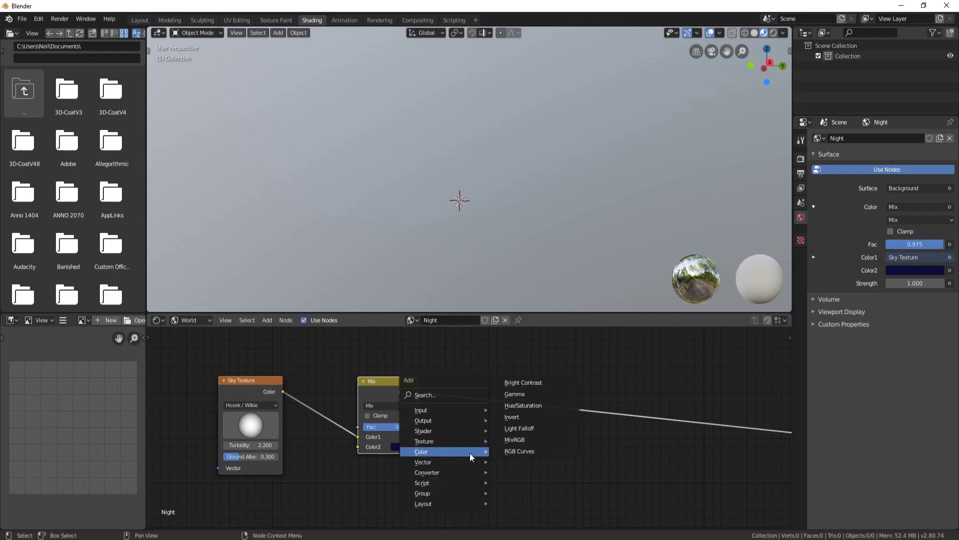
click(537, 405)
click(465, 366)
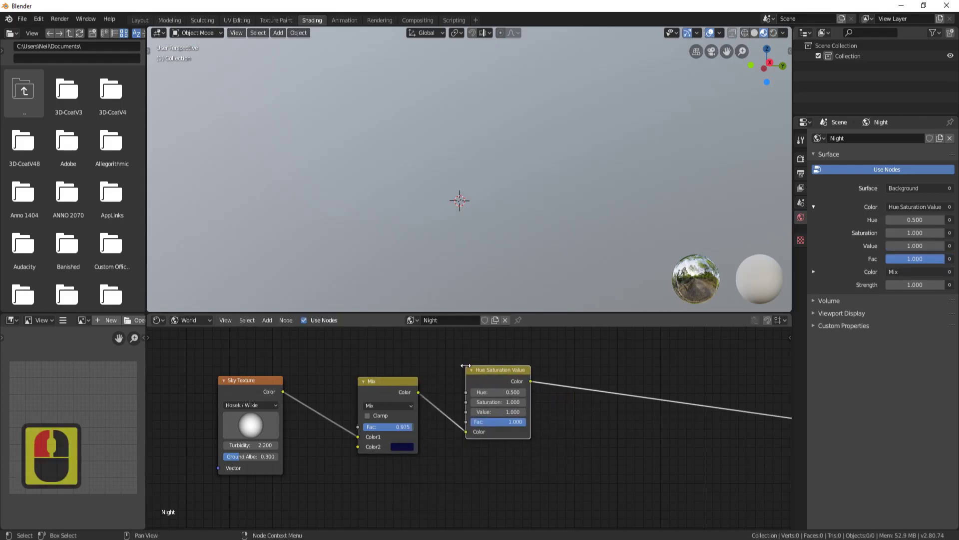
Set the Hue of the Hue Saturation Value node to 0.525.
click(511, 398)
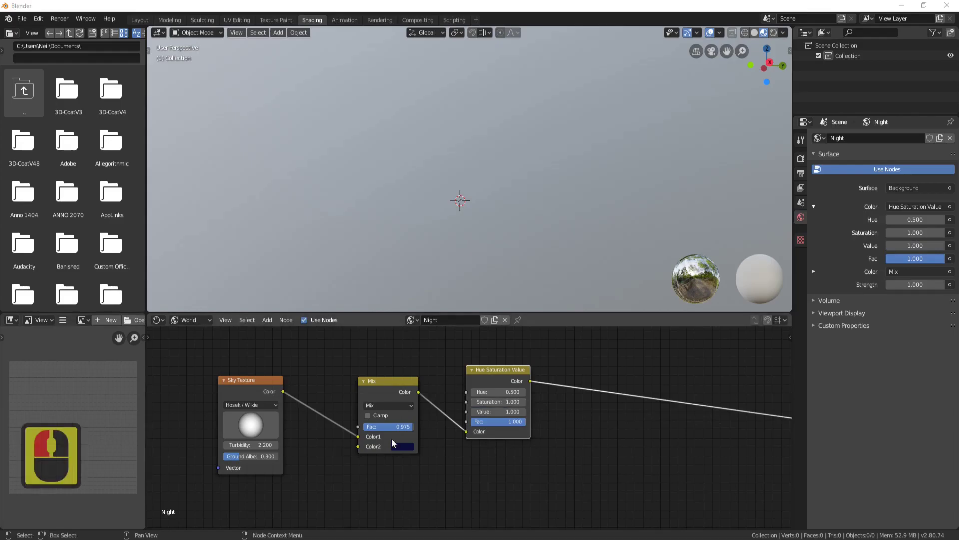
click(505, 392)
text(0.525)
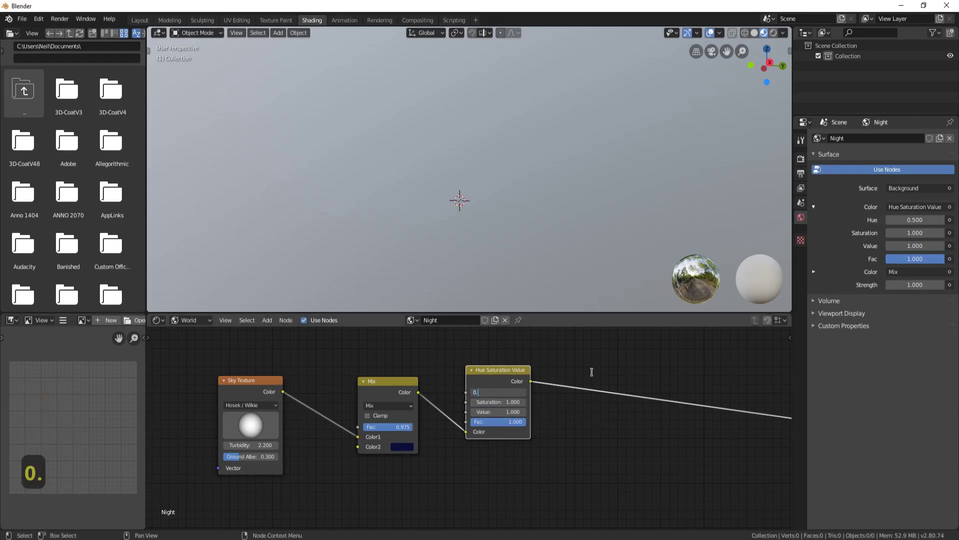
key(Return)
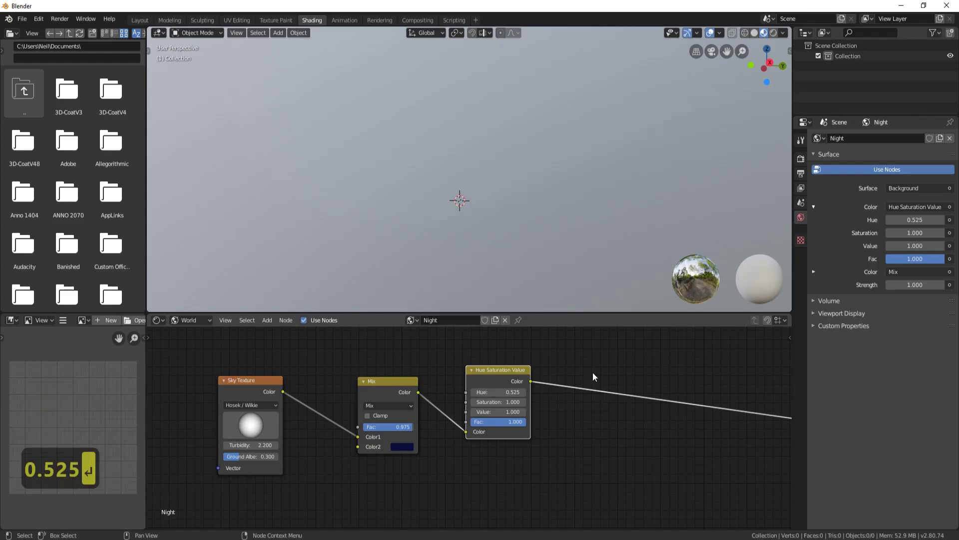
Lower the Hue Saturation Value node's Saturation to 0.900 and its Value to 0.600.
middle_click(499, 402)
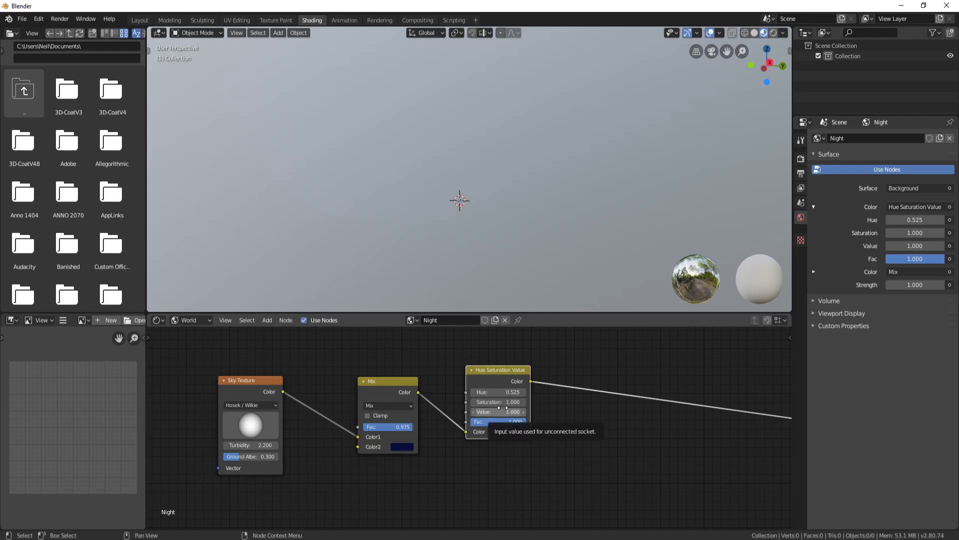
click(473, 403)
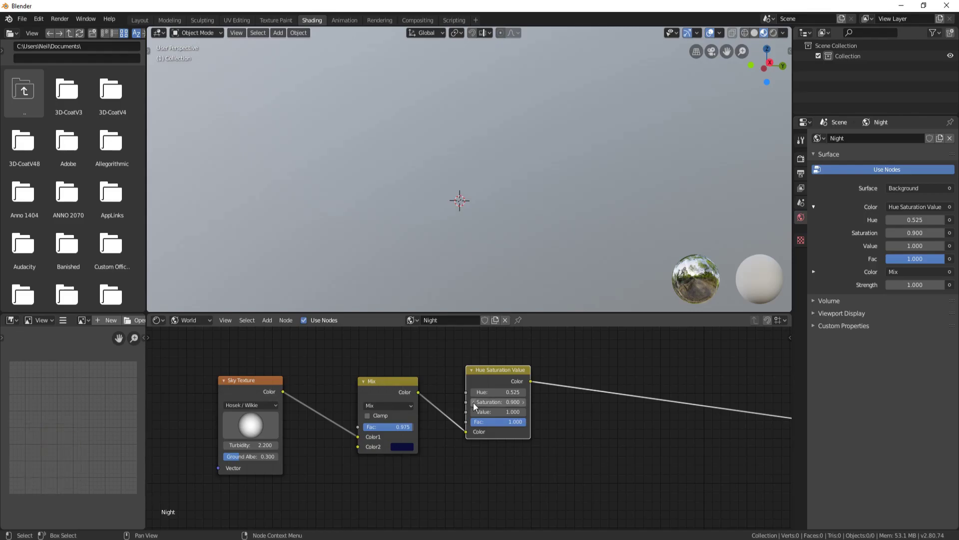
click(473, 411)
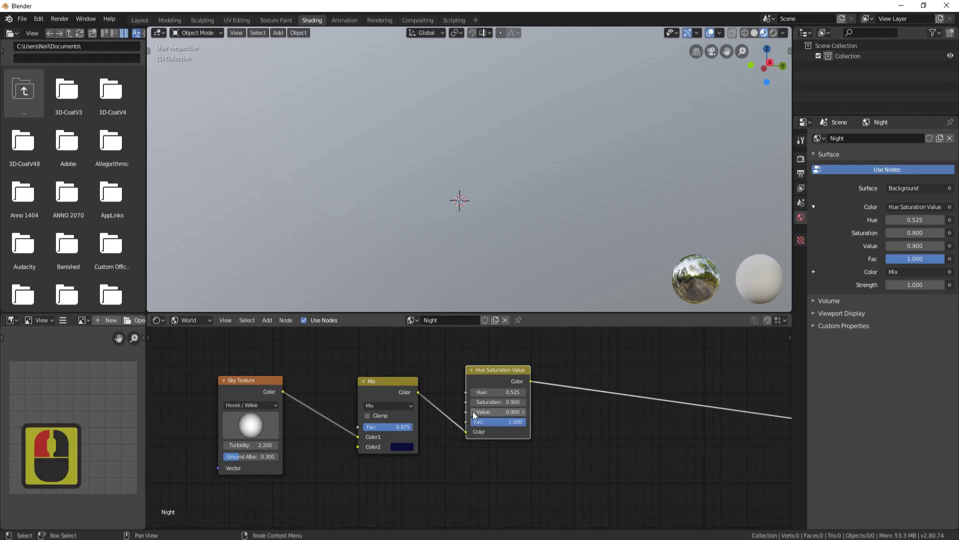
click(474, 411)
click(473, 412)
click(473, 411)
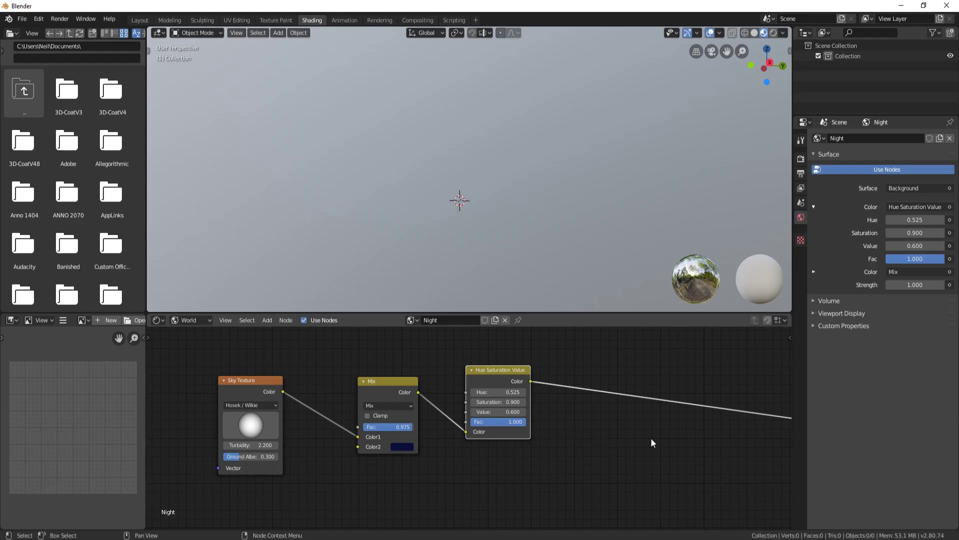
Insert a Gamma node on the link directly after the Hue Saturation Value node.
key(shift+a)
mouse_move(577, 448)
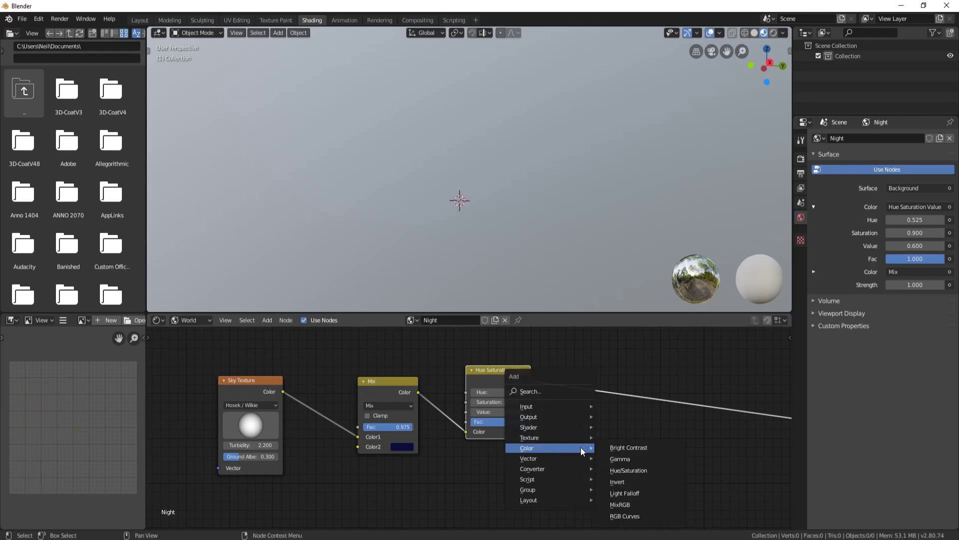
click(620, 459)
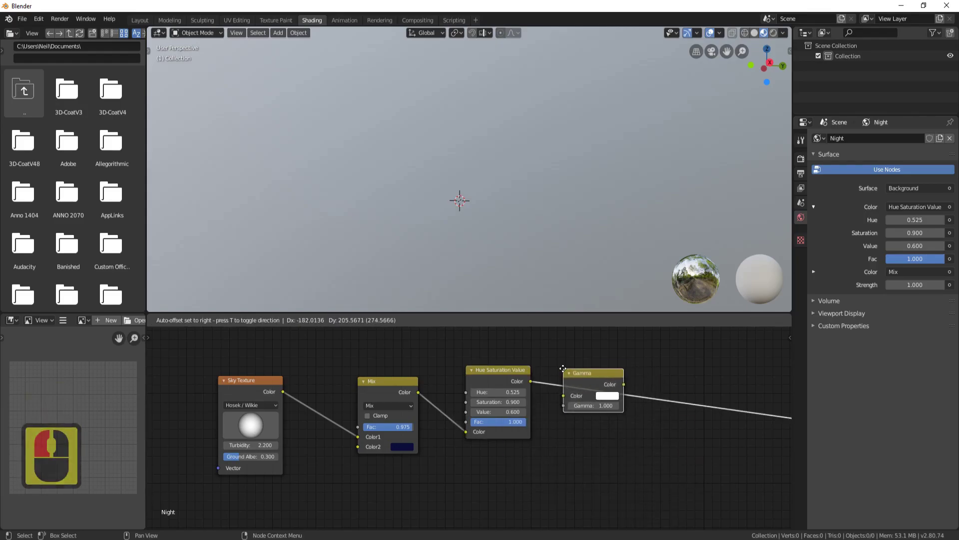
click(563, 370)
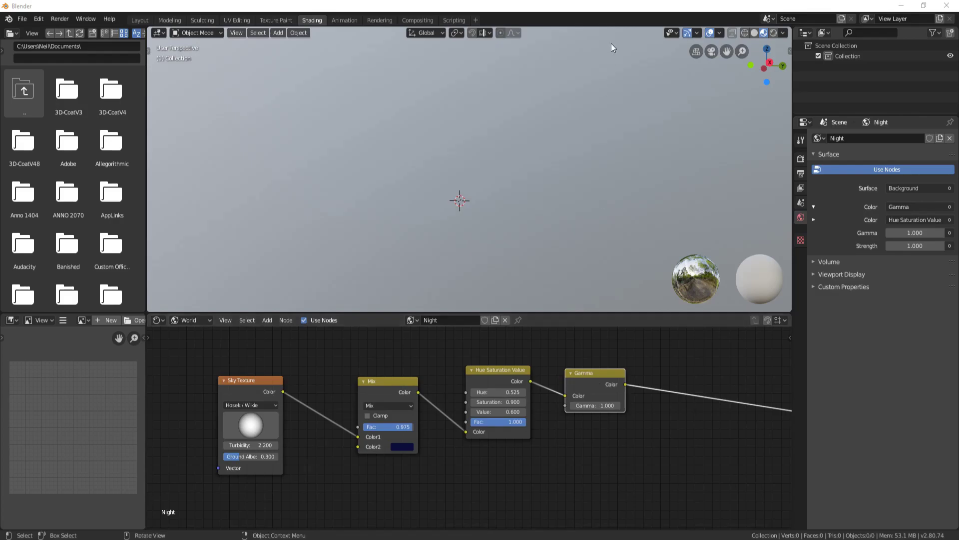
Switch the viewport to rendered shading and raise the Gamma node's value to 1.500.
click(596, 14)
click(775, 33)
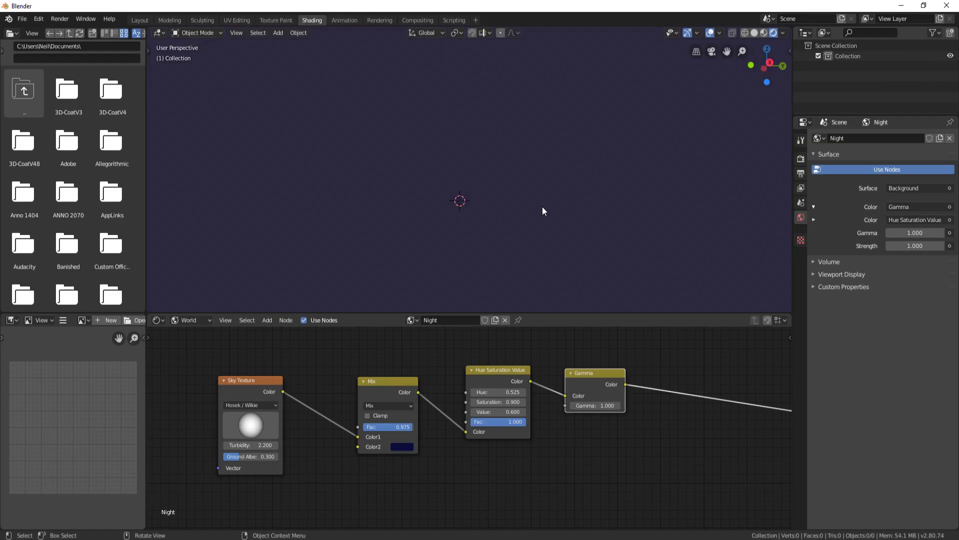
click(618, 406)
click(619, 406)
click(619, 406)
click(619, 406)
click(619, 406)
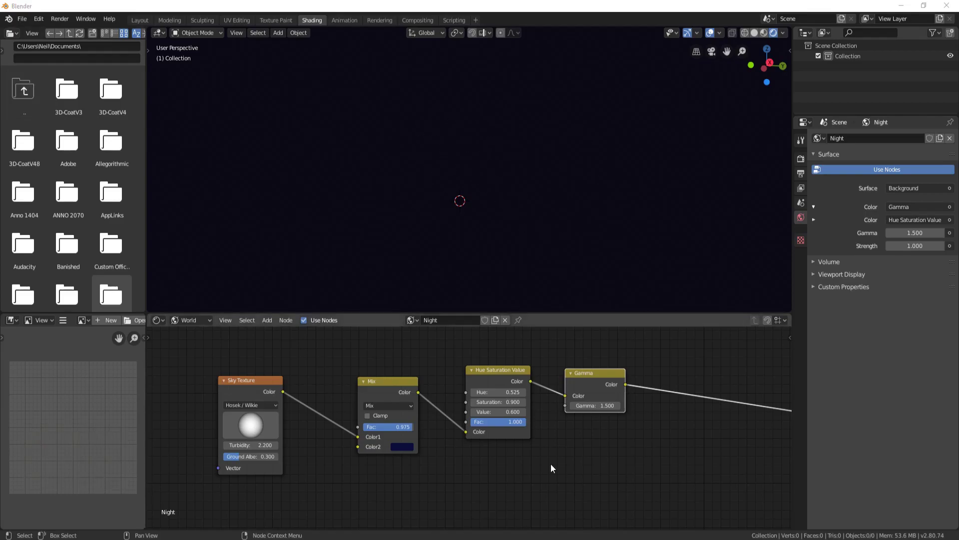
Enlarge the node editor and add a Noise Texture node in the empty space below the Mix and Hue Saturation Value nodes.
drag(587, 313, 585, 248)
middle_drag(550, 421, 534, 372)
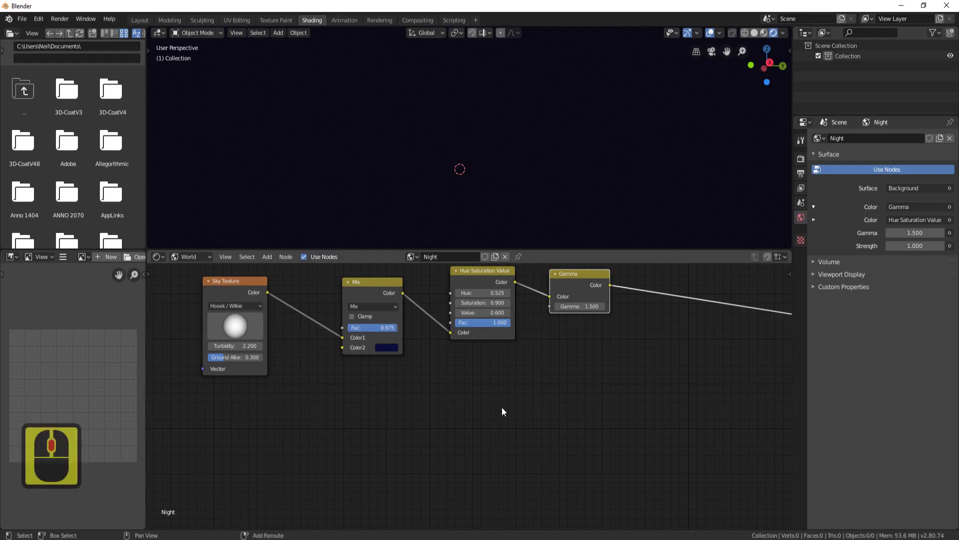
key(shift+a)
mouse_move(476, 397)
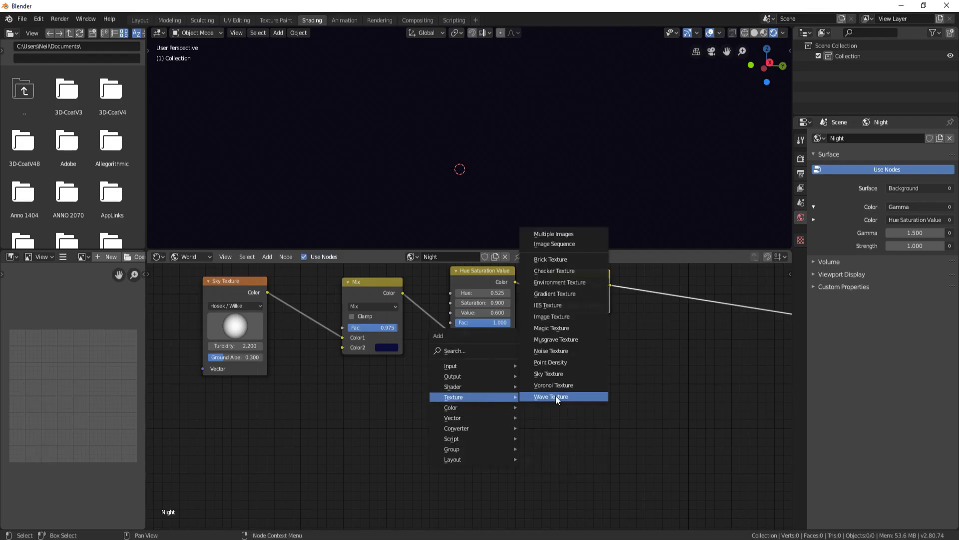
click(568, 351)
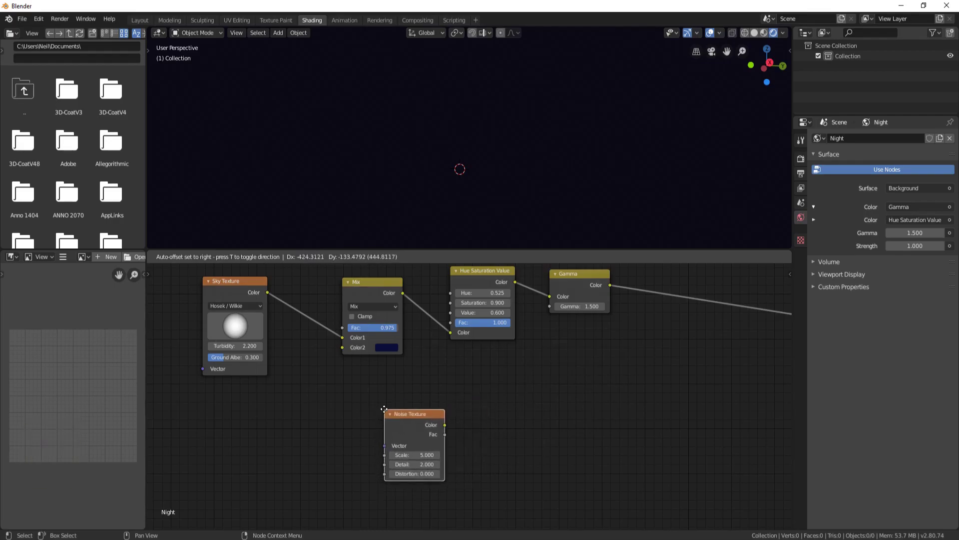
click(383, 409)
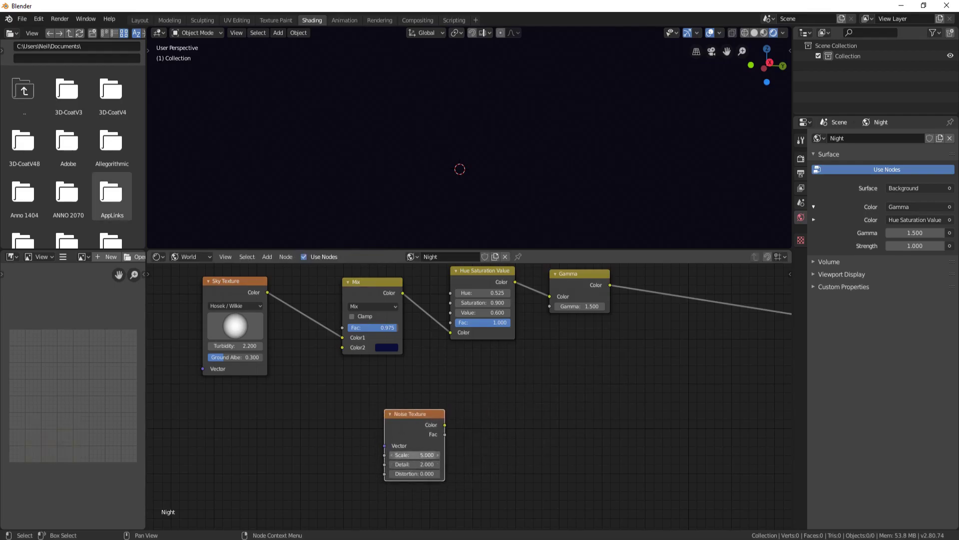
Set the Noise Texture's Scale to 156 and its Detail to 16.
click(415, 454)
text(5.0156)
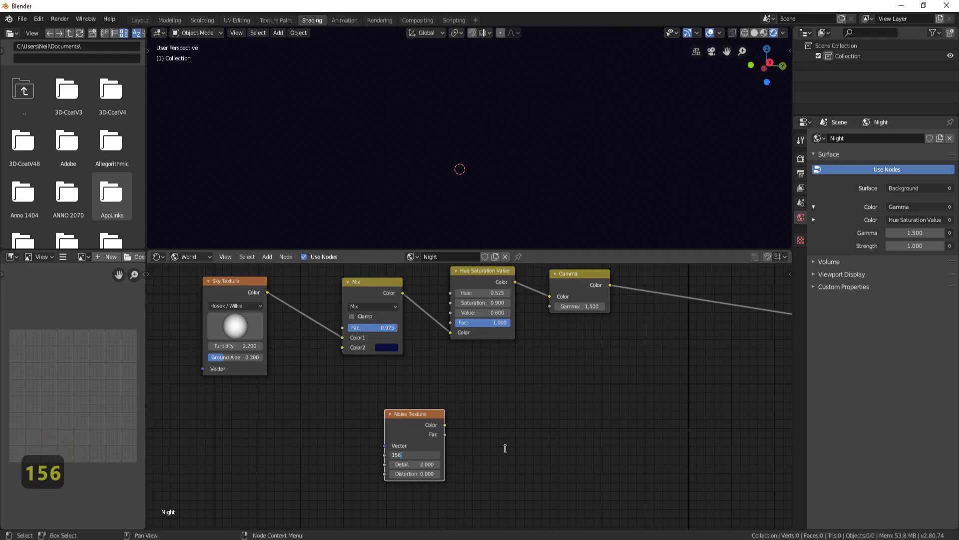
key(Tab)
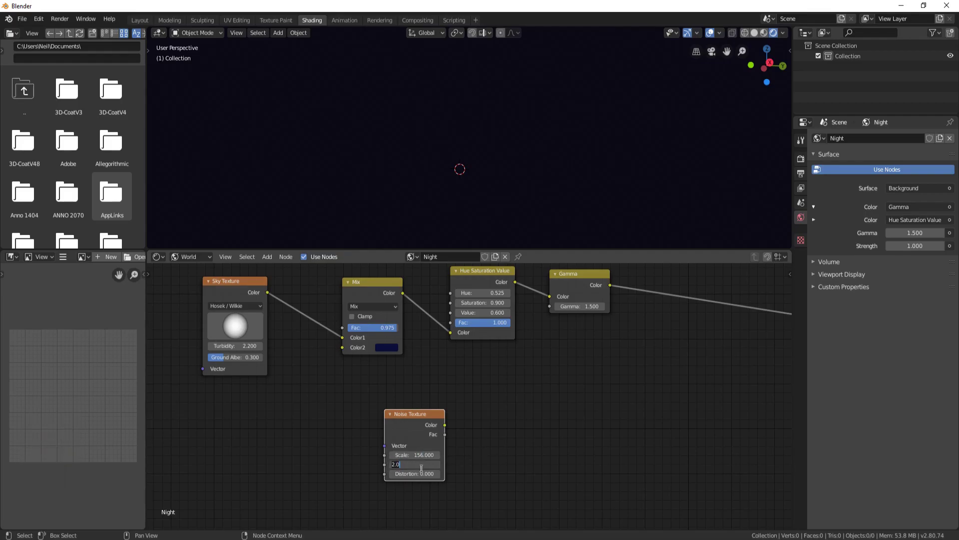
text(16)
click(502, 435)
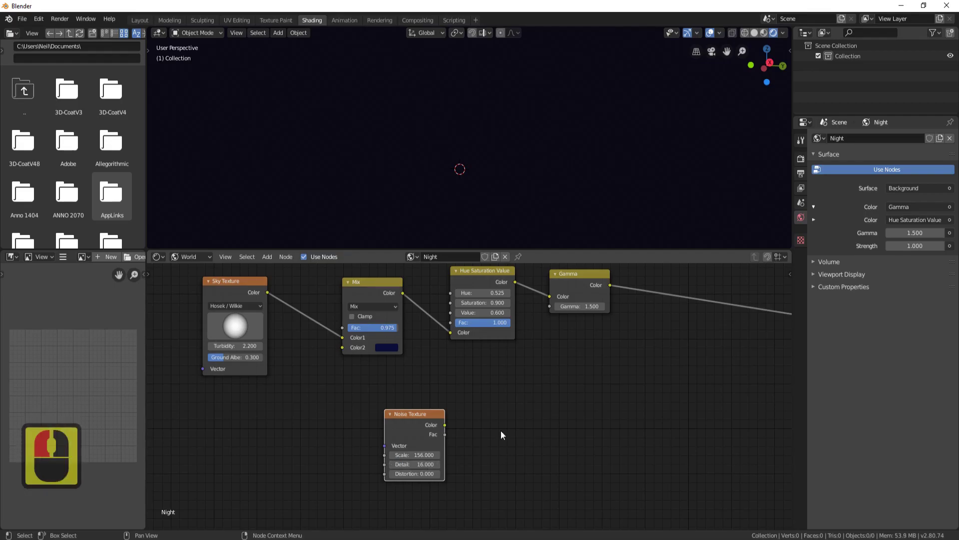
Add a ColorRamp node beside the Noise Texture and connect the noise Fac output to the ramp's Fac input.
middle_drag(512, 424, 395, 426)
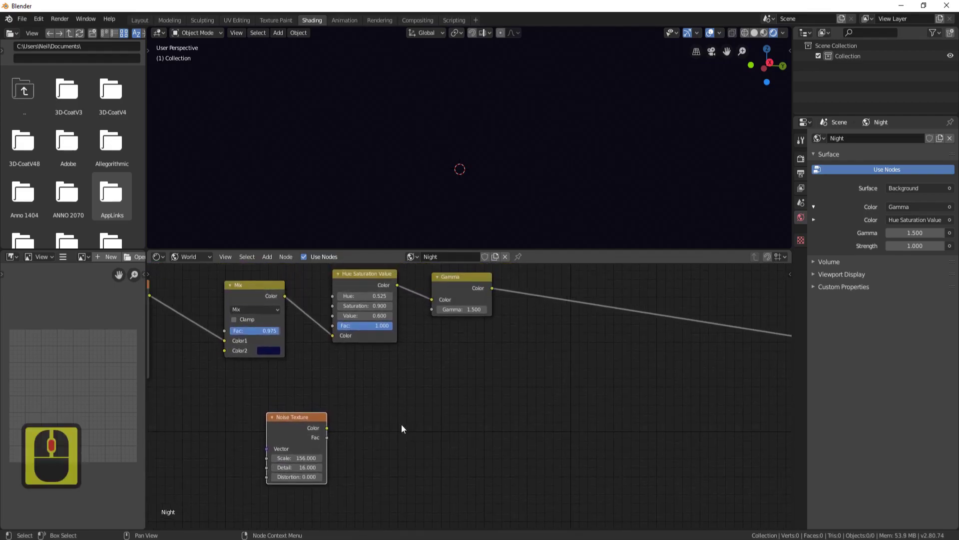
key(shift+a)
mouse_move(373, 459)
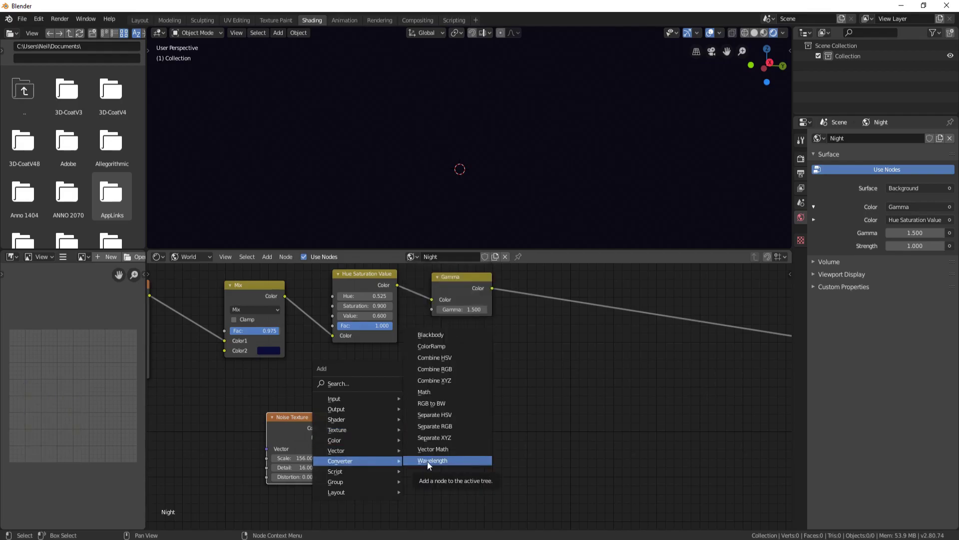
click(447, 346)
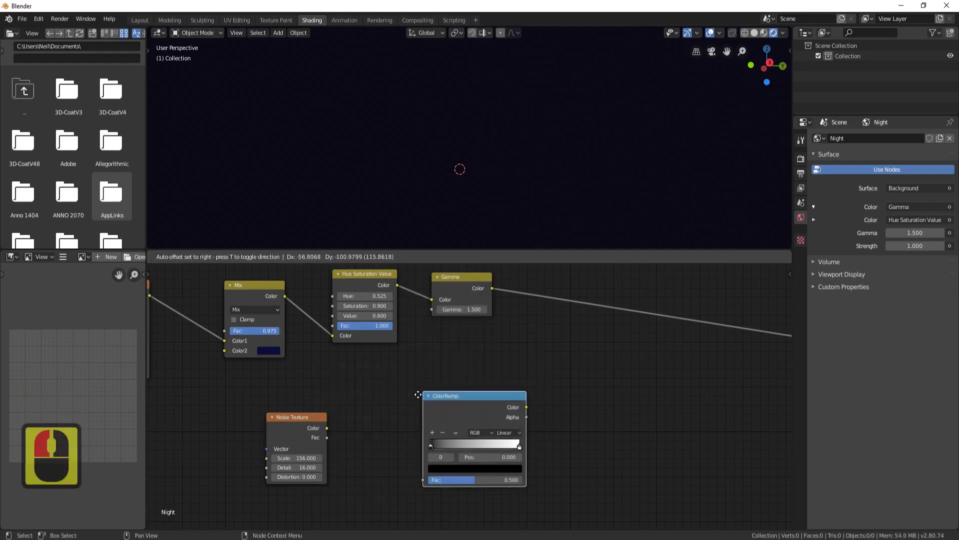
click(385, 393)
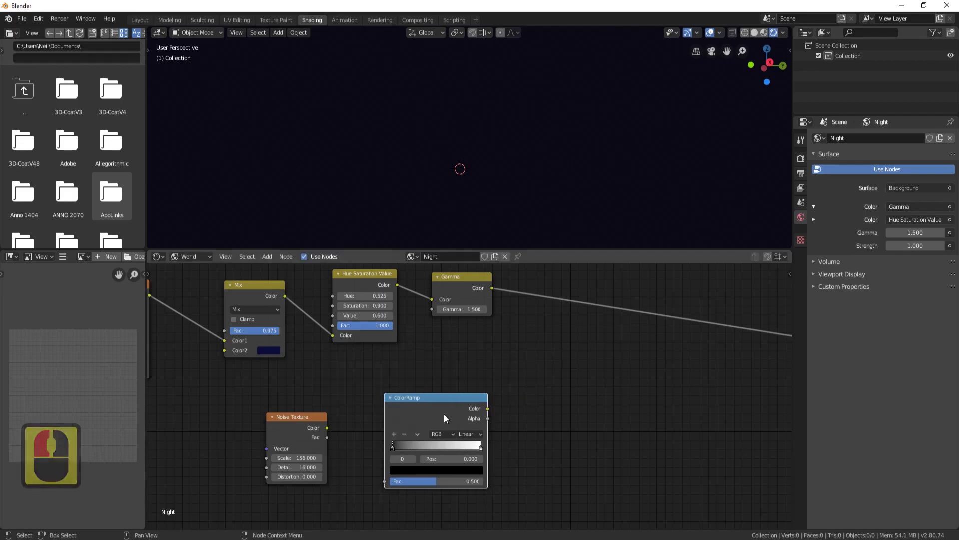
drag(327, 438, 382, 484)
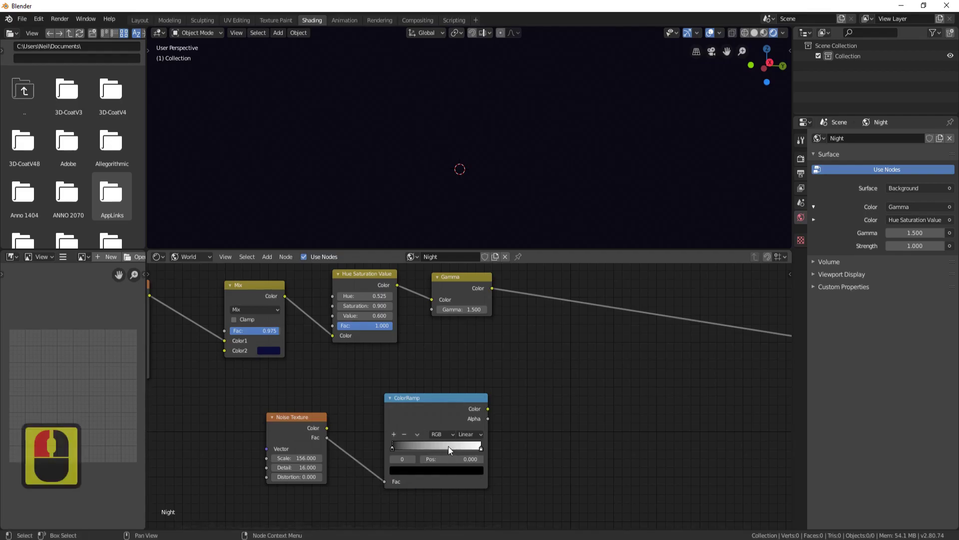
Set the ColorRamp's interpolation to Cardinal.
scroll(449, 448, up, 16)
middle_drag(614, 503, 592, 317)
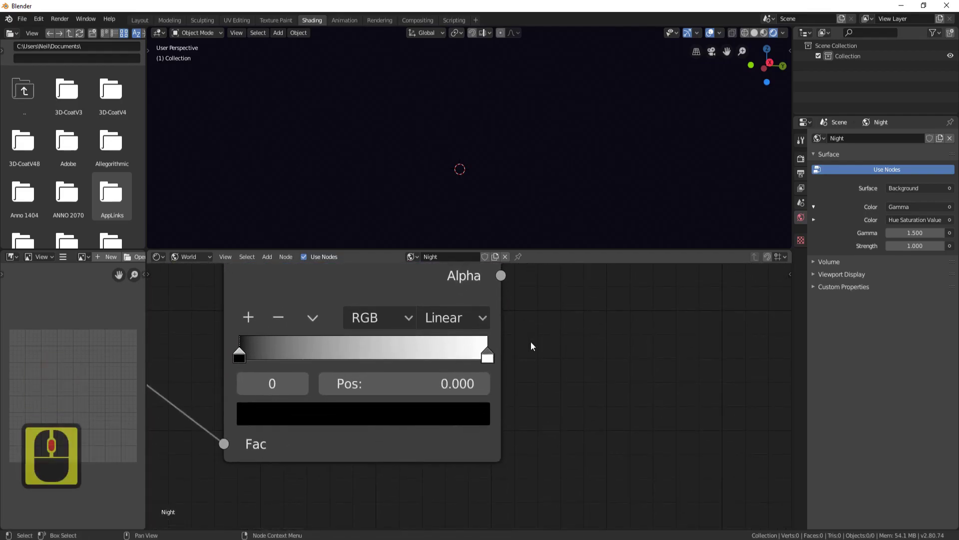
click(479, 318)
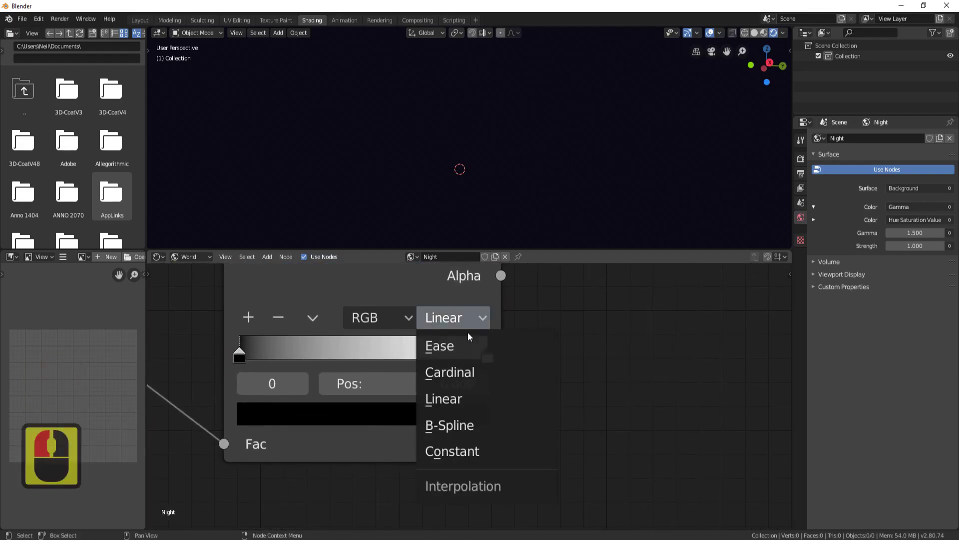
click(452, 368)
Move the ColorRamp's white stop to position 0.818 and its black stop to position 0.682.
drag(487, 356, 443, 359)
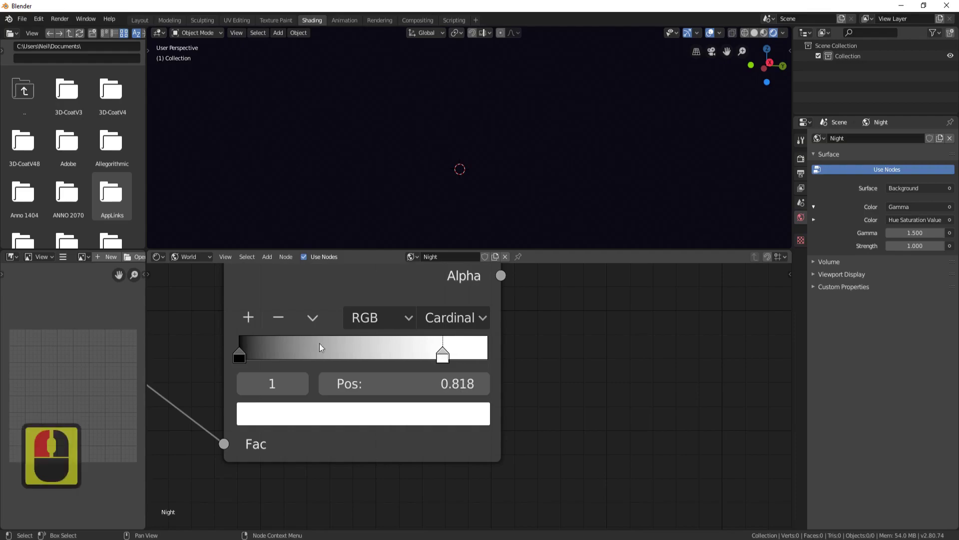
click(239, 356)
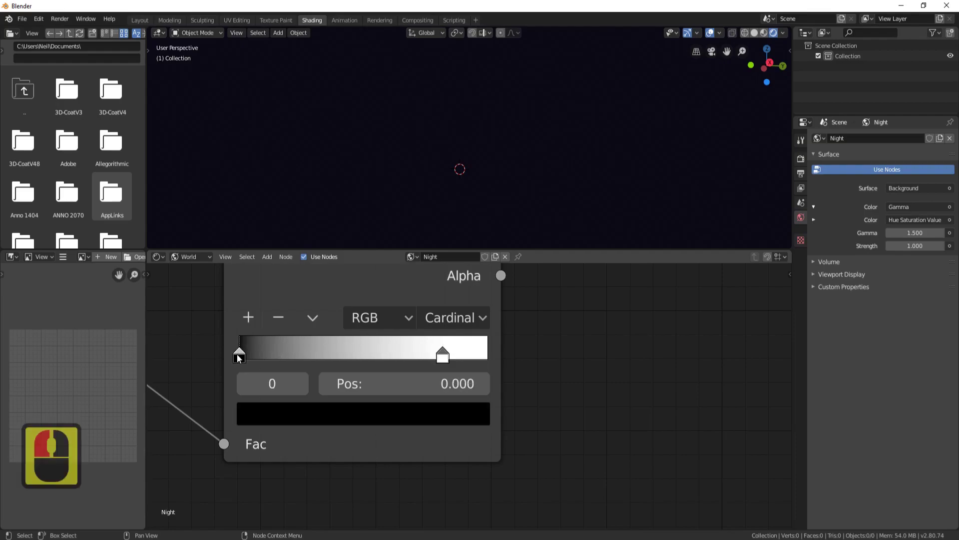
drag(236, 354, 409, 352)
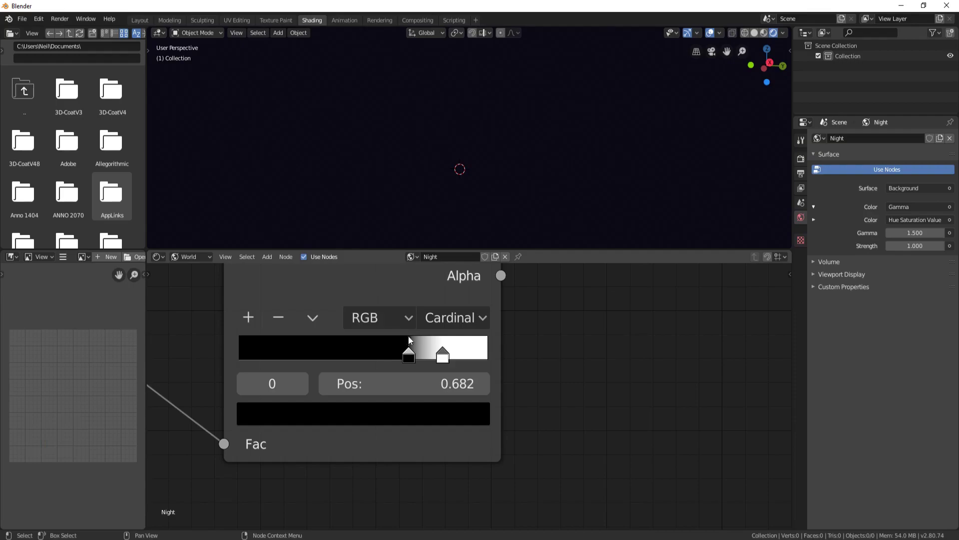
Duplicate the Gamma node and place the copy beside the ColorRamp, on its output side.
scroll(445, 387, down, 12)
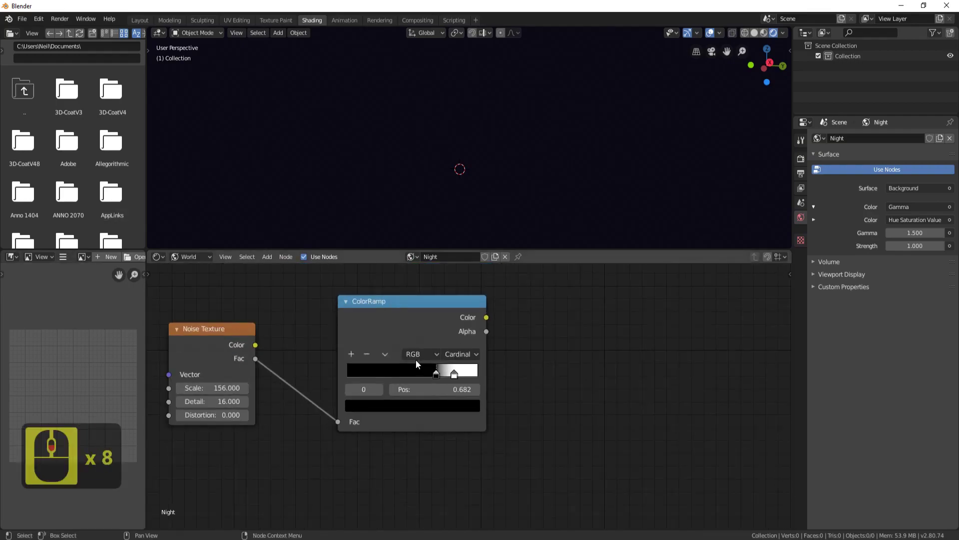
middle_drag(557, 332, 488, 442)
click(375, 313)
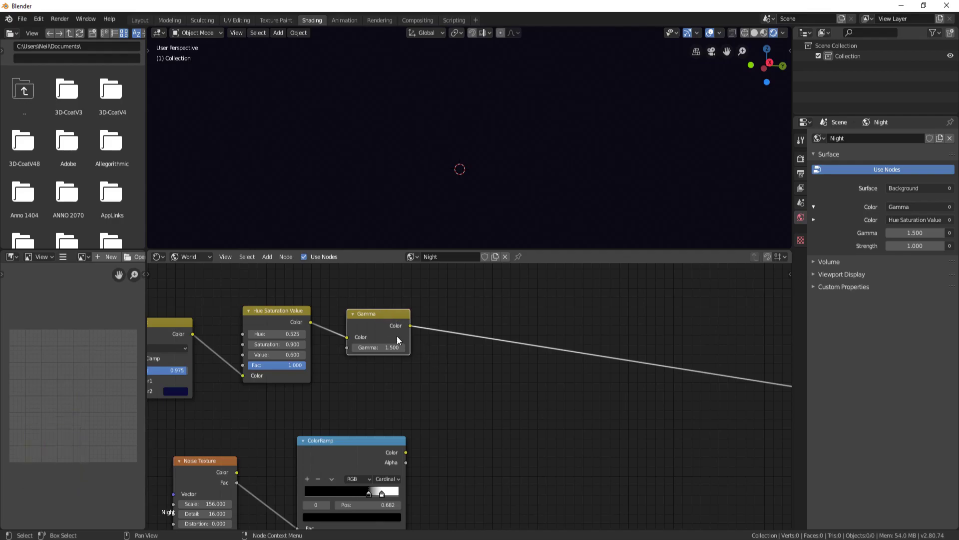
key(shift+d)
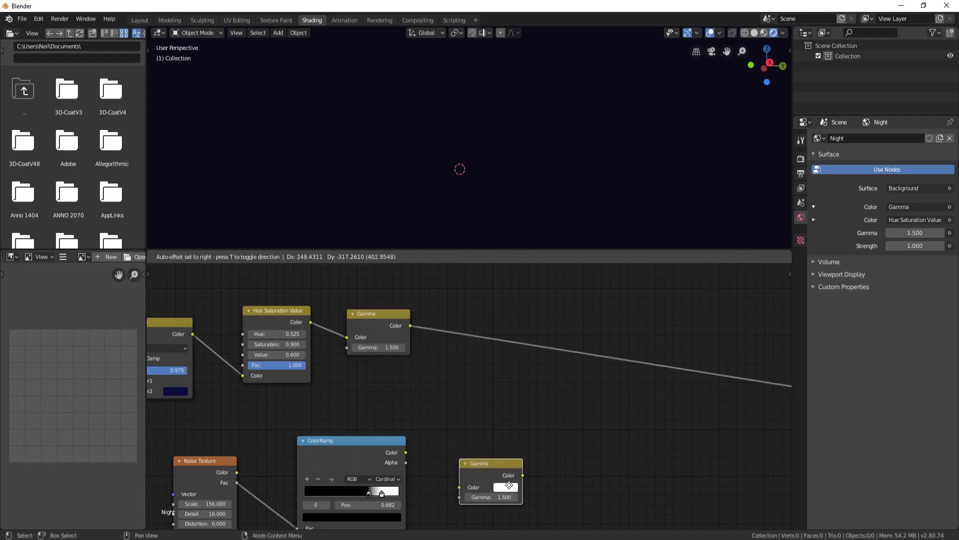
click(509, 485)
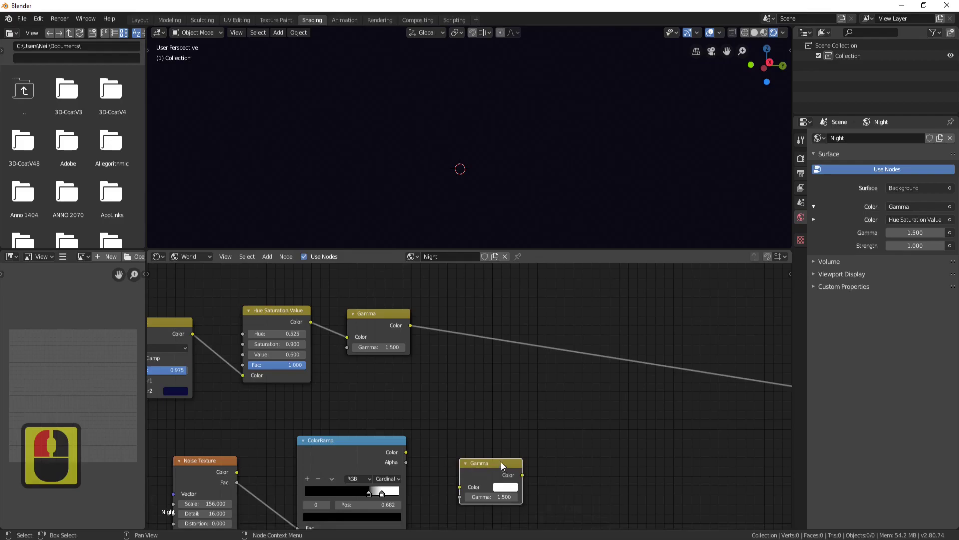
Set the copied Gamma node's gamma to 1.3 and connect the ColorRamp's Color output to its Color input.
click(496, 497)
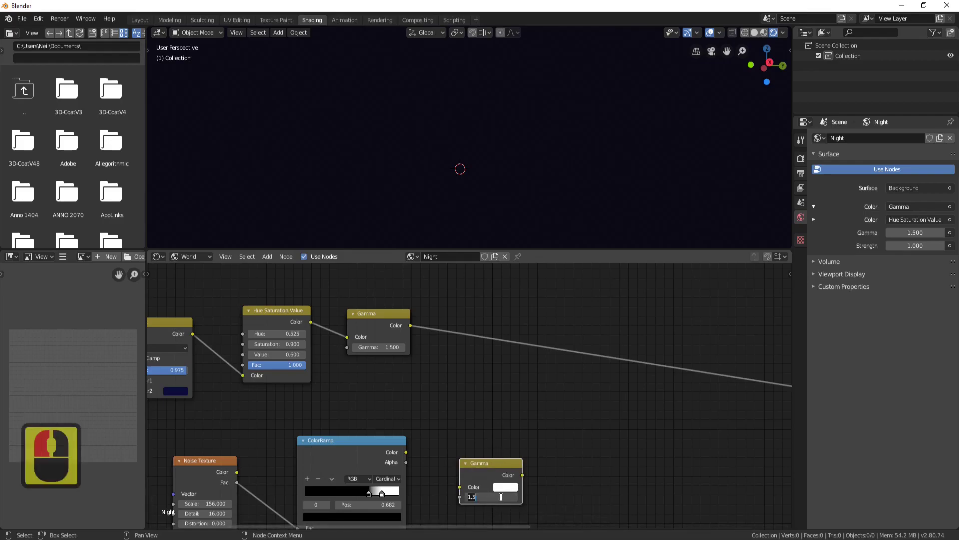
text(1.3)
key(Return)
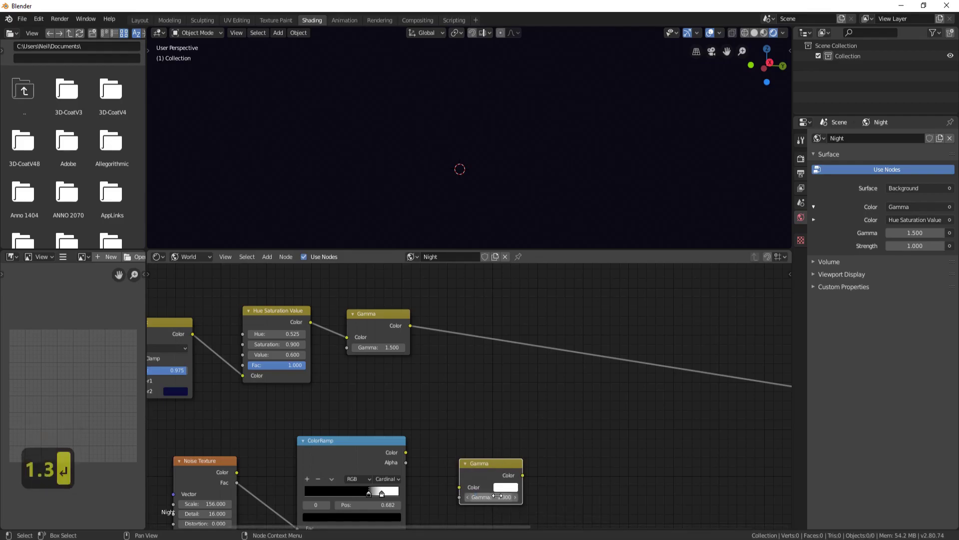
drag(406, 453, 460, 491)
Duplicate the Mix node and insert the copy into the link after the upper Gamma node.
scroll(389, 380, down, 3)
middle_drag(388, 380, 453, 378)
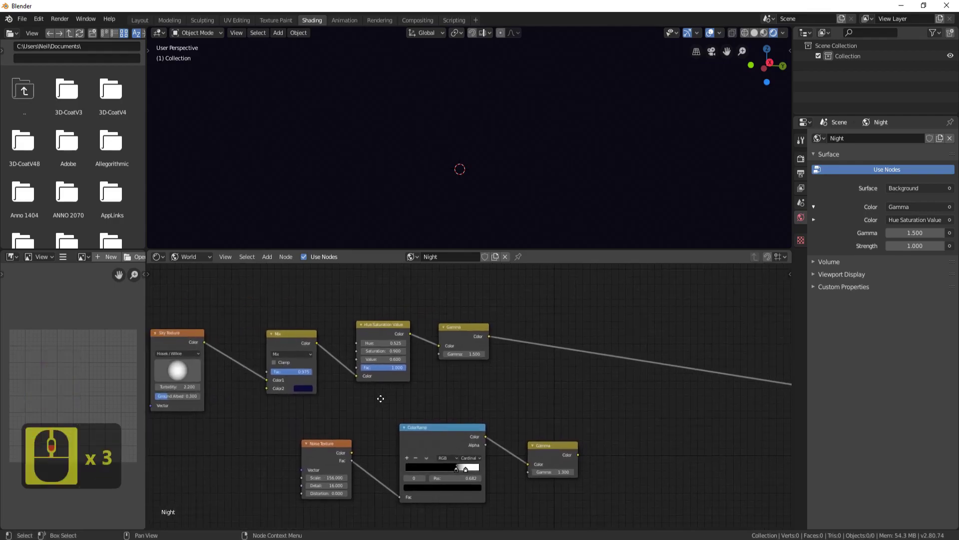
click(291, 335)
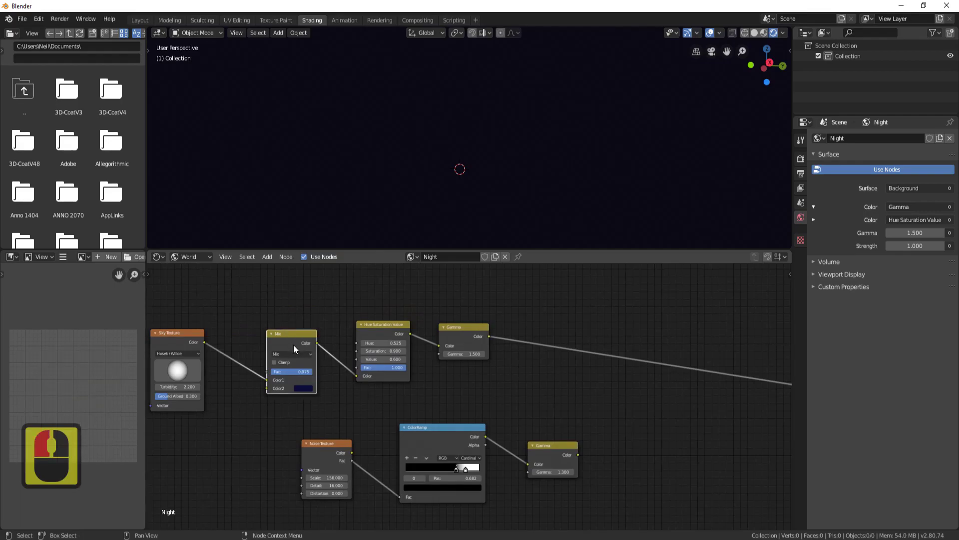
key(shift+d)
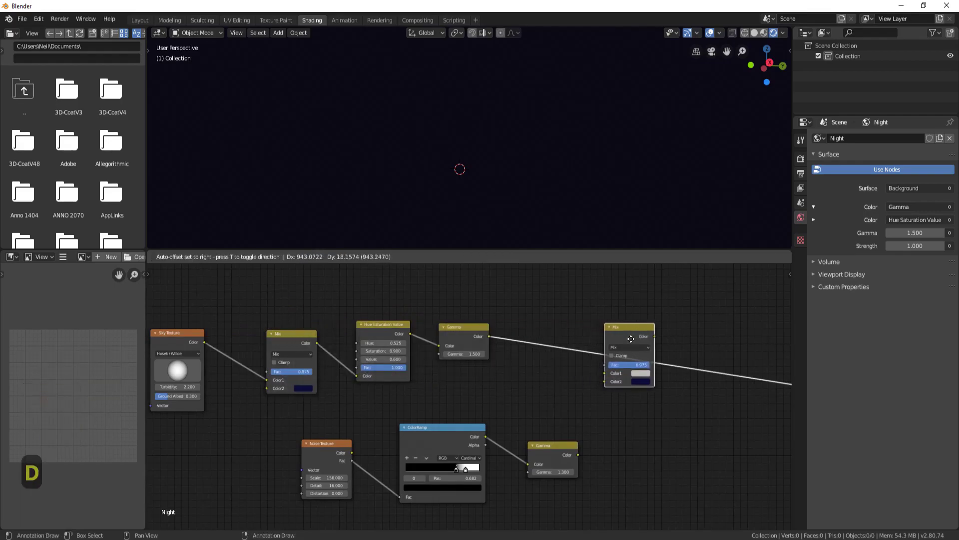
click(619, 353)
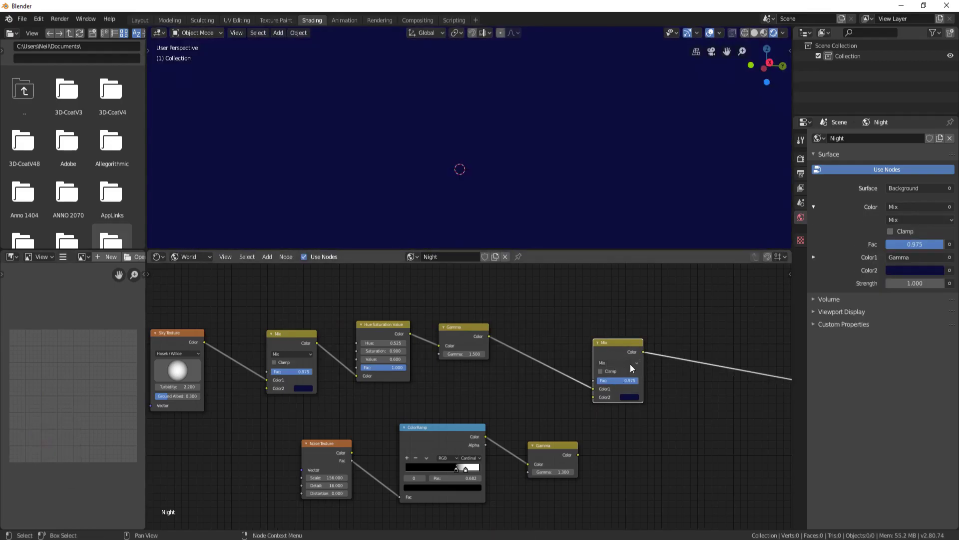
Change the copied Mix node's blend type to Add and set its Fac to 0.5.
click(634, 362)
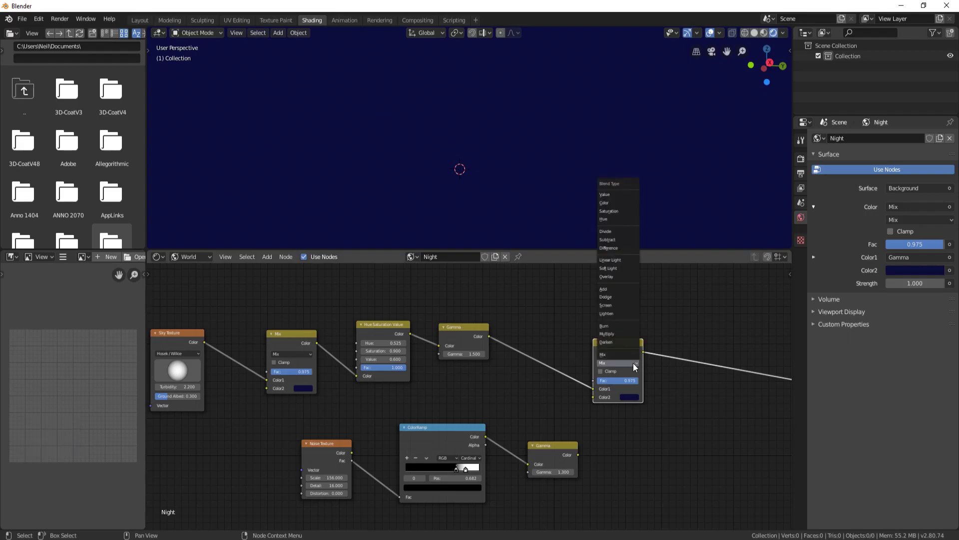
click(610, 289)
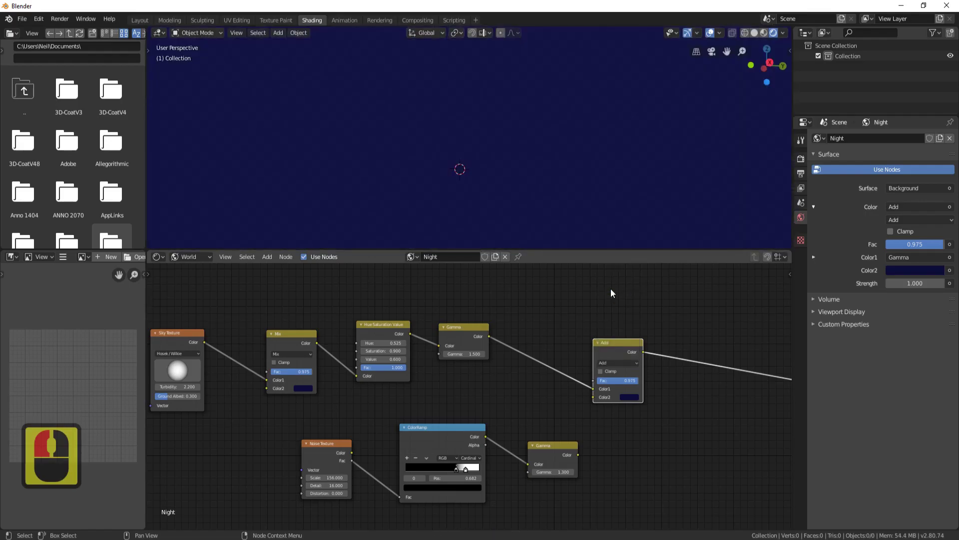
click(623, 381)
text(0.5)
click(679, 385)
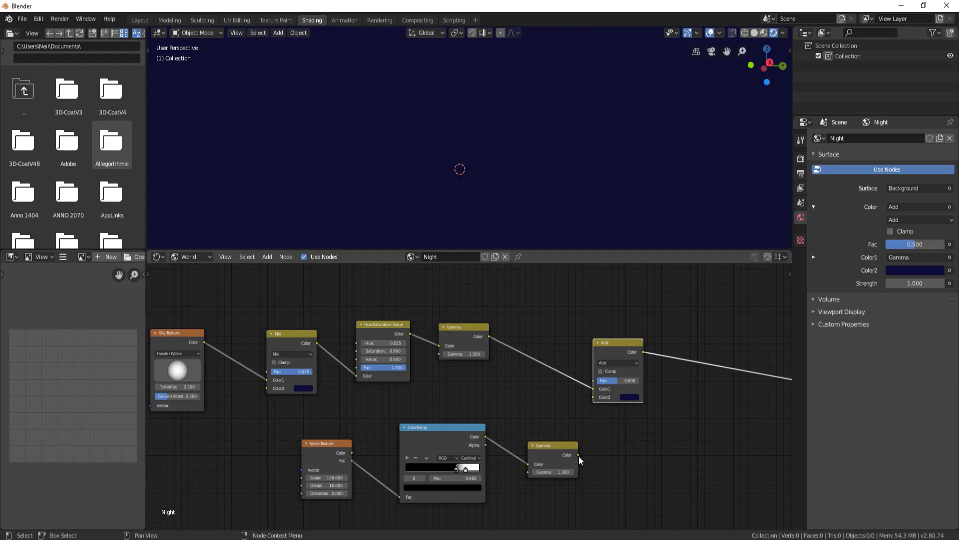
Connect the lower Gamma node's Color output to the Add node's Color2 input and check the stars in the viewport.
drag(578, 454, 596, 395)
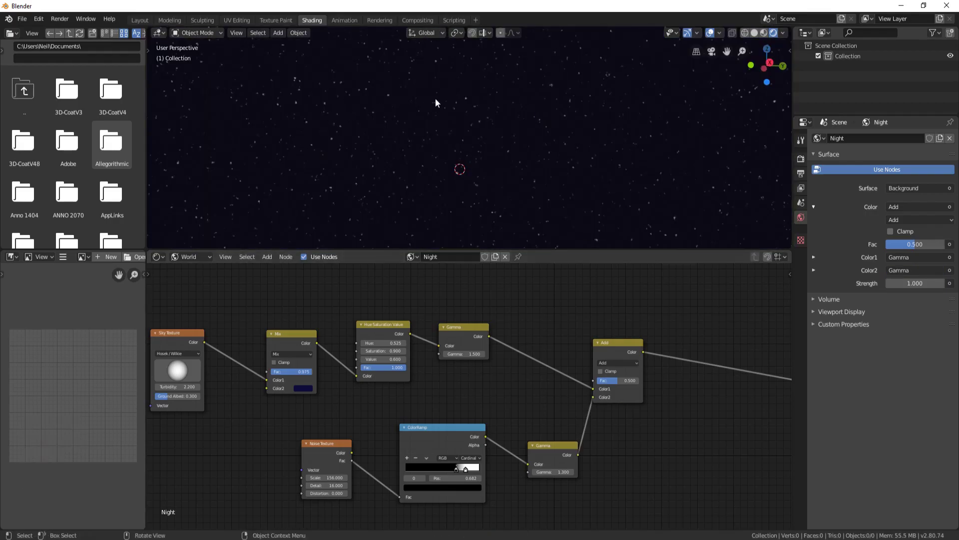
scroll(493, 134, down, 3)
mouse_move(540, 137)
middle_down()
mouse_move(469, 133)
mouse_move(542, 131)
middle_up()
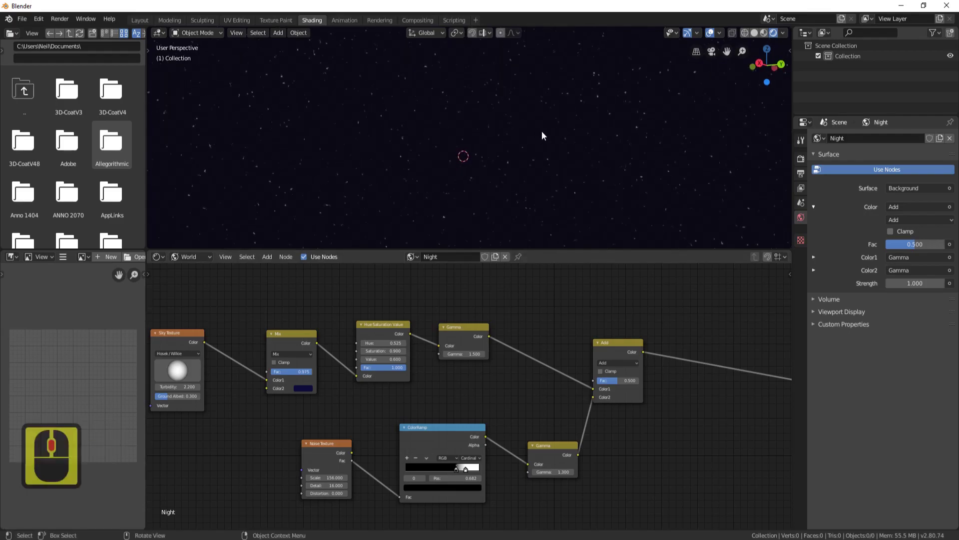
Increase the Noise Texture's Scale to 233.6.
scroll(338, 426, up, 4)
scroll(352, 420, up, 2)
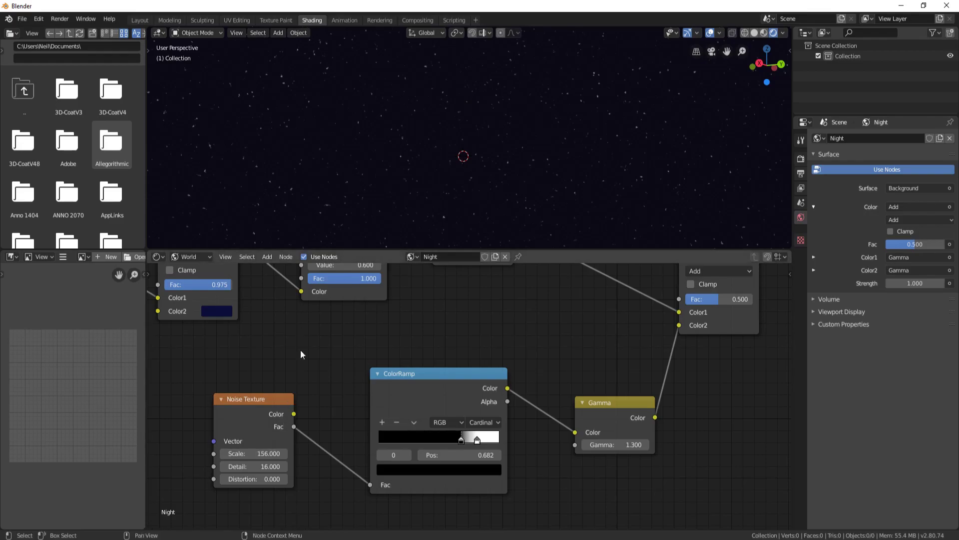
drag(263, 456, 309, 455)
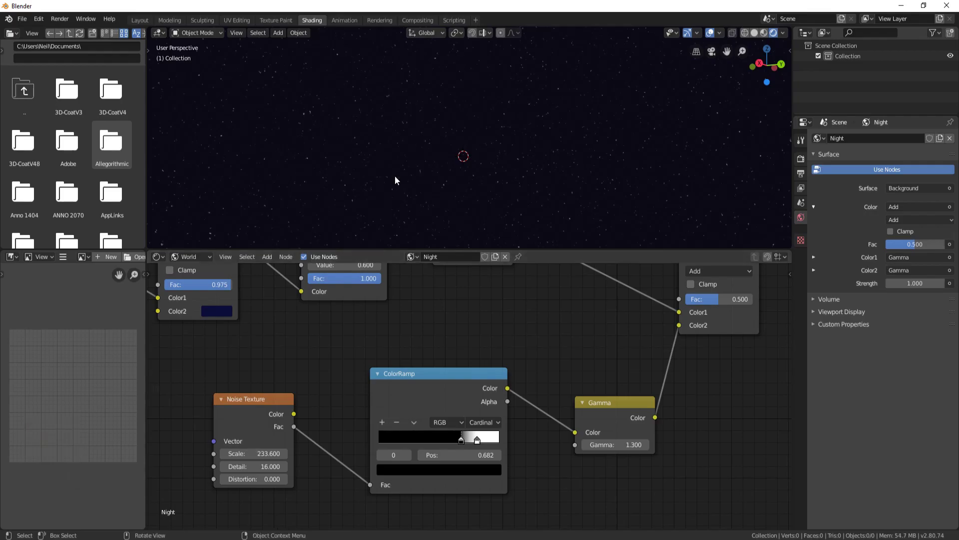
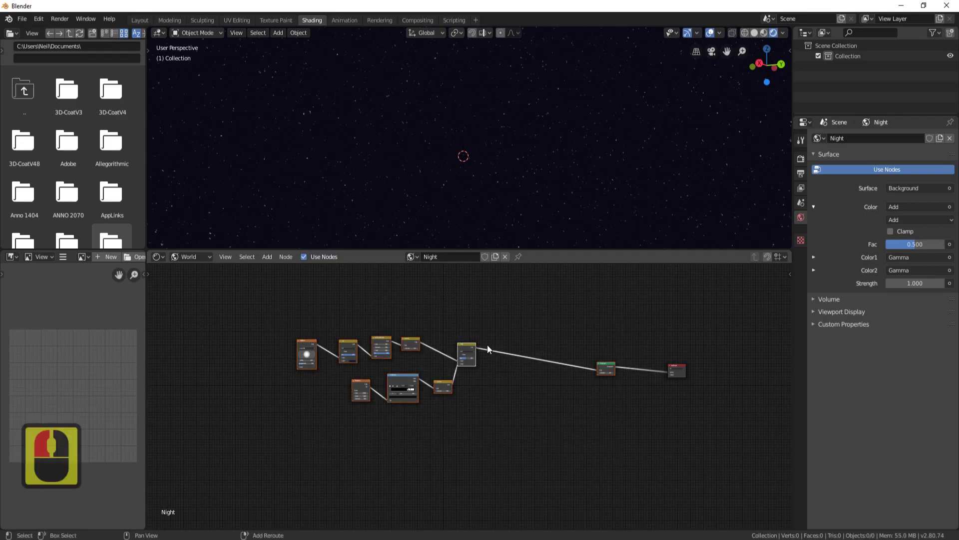
Duplicate the selected node network, including the Background node, and place the copy below the original.
key(shift+d)
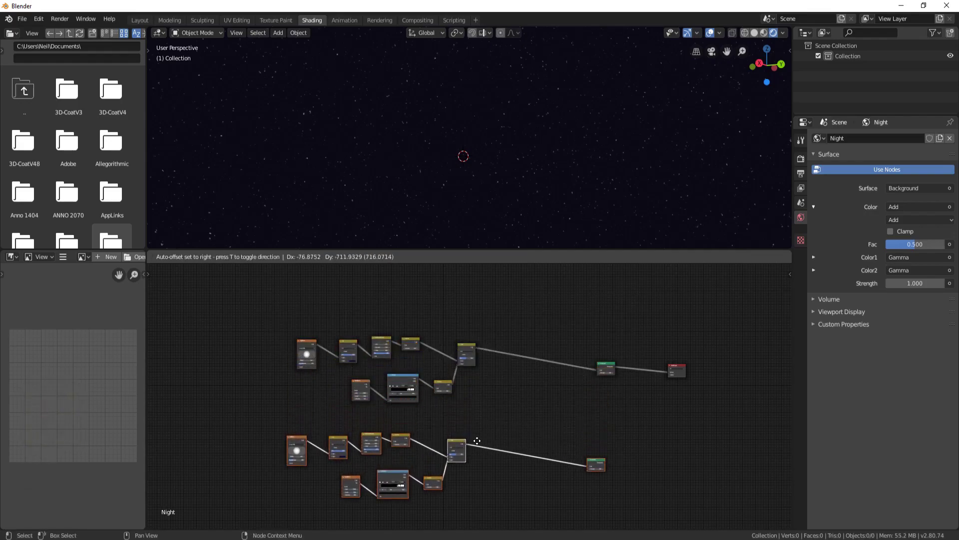
click(486, 435)
Set the Fac of the Mix node in the duplicated network to 0.992.
scroll(371, 427, up, 9)
scroll(293, 434, down, 10)
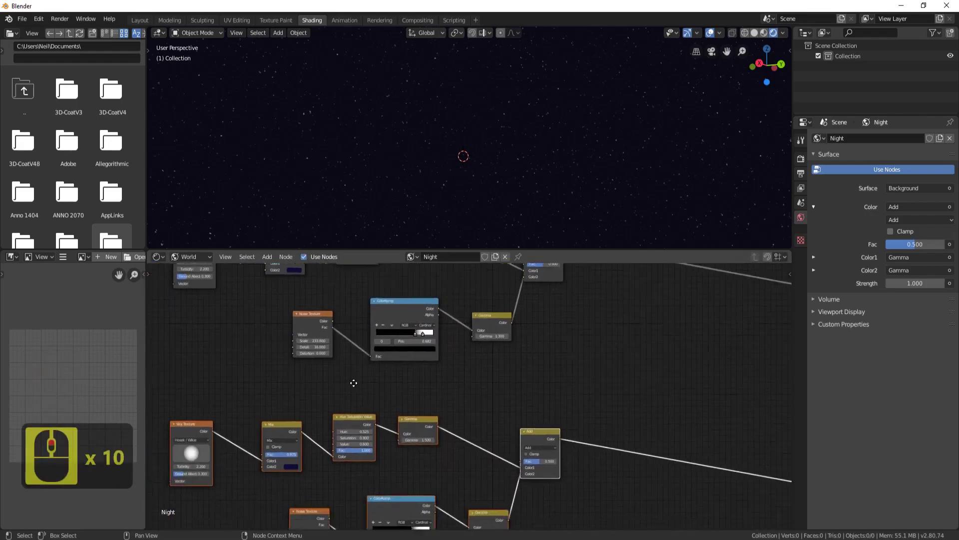
middle_drag(343, 390, 370, 338)
scroll(277, 355, up, 11)
middle_drag(274, 349, 437, 428)
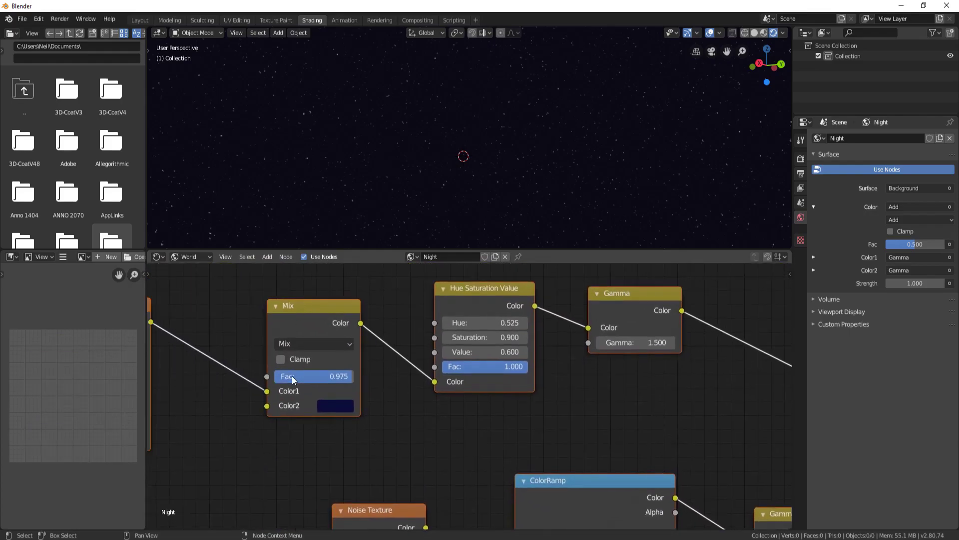
click(320, 374)
text(0.992)
key(Return)
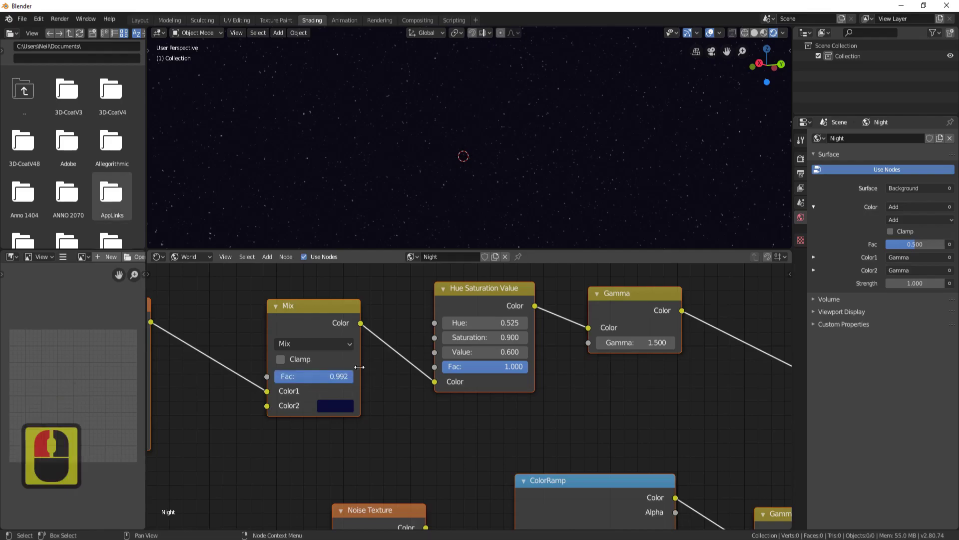
In the duplicated Hue Saturation Value node, set Fac to 0.315 and Hue to 0.
click(487, 367)
text(0.315)
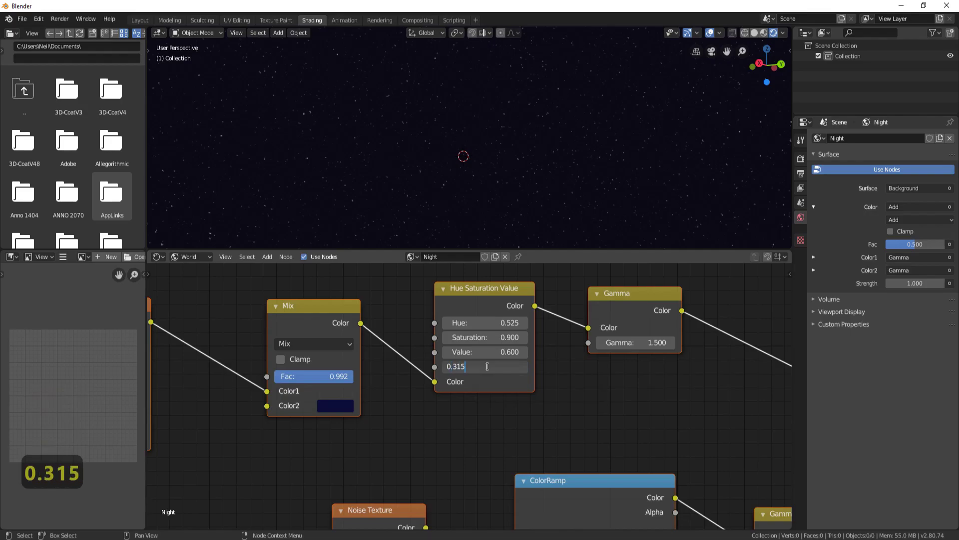
key(Return)
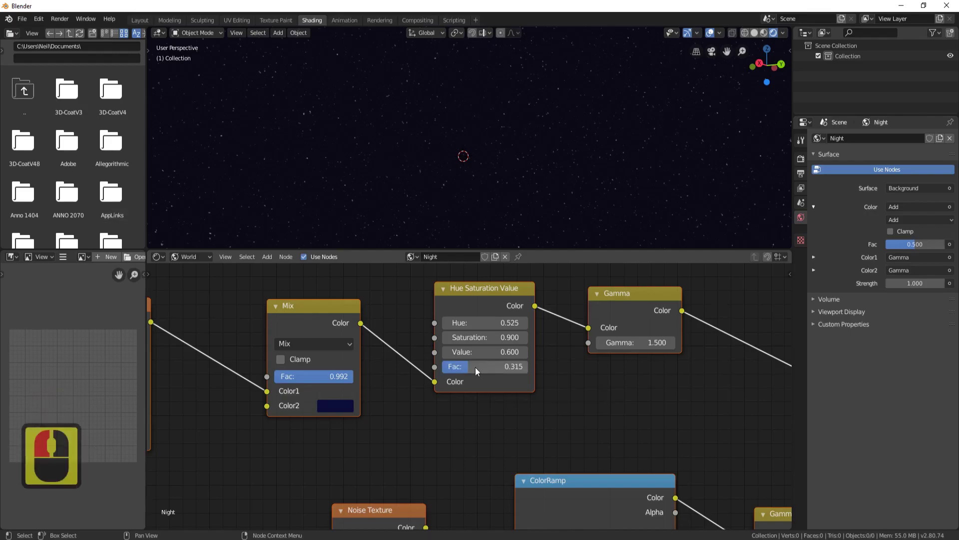
click(492, 323)
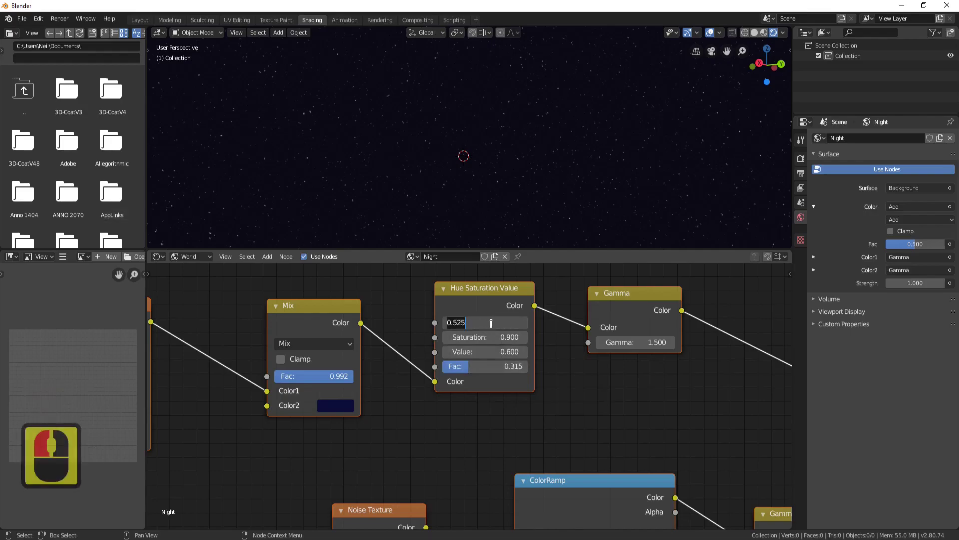
text(0)
key(Return)
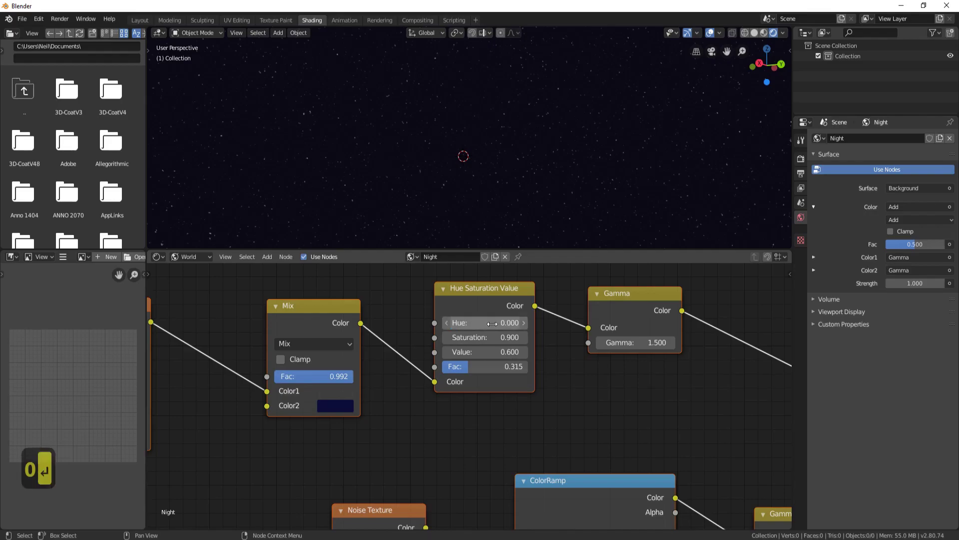
Set the Gamma node following the duplicated Hue Saturation Value node to 5.
click(647, 344)
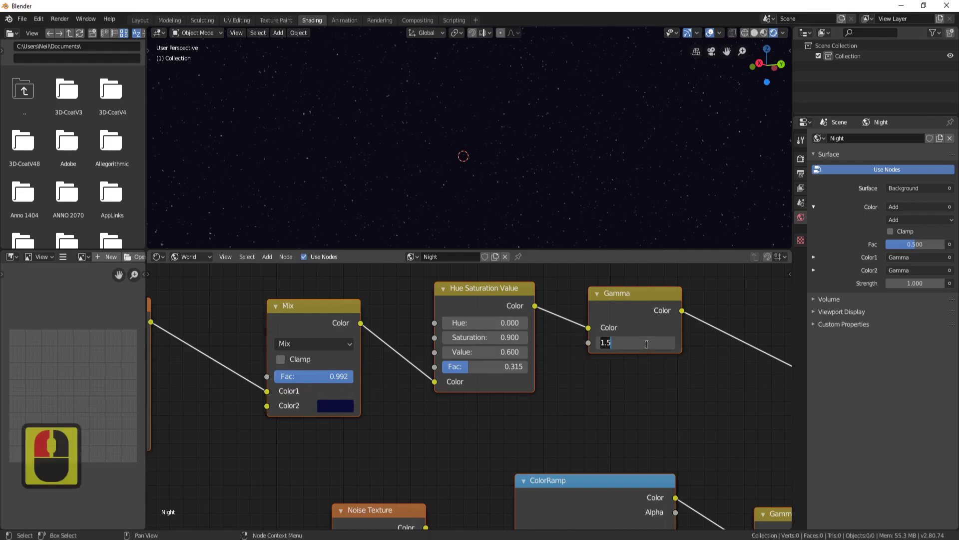
text(5)
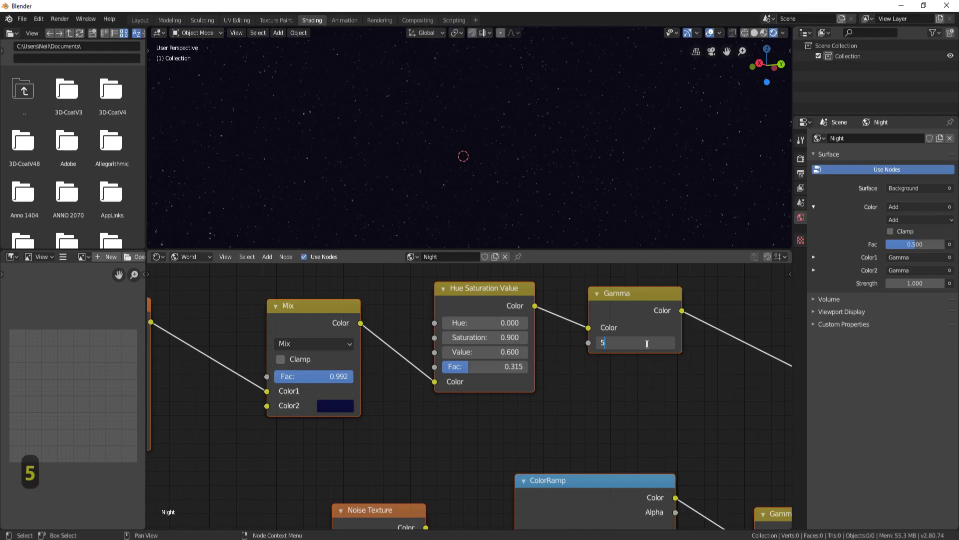
key(Return)
Set the duplicated Noise Texture's Scale to 4.5 and its Distortion to 0.1.
middle_drag(532, 429, 445, 280)
middle_drag(368, 371, 452, 356)
click(384, 407)
text(4.5)
key(Return)
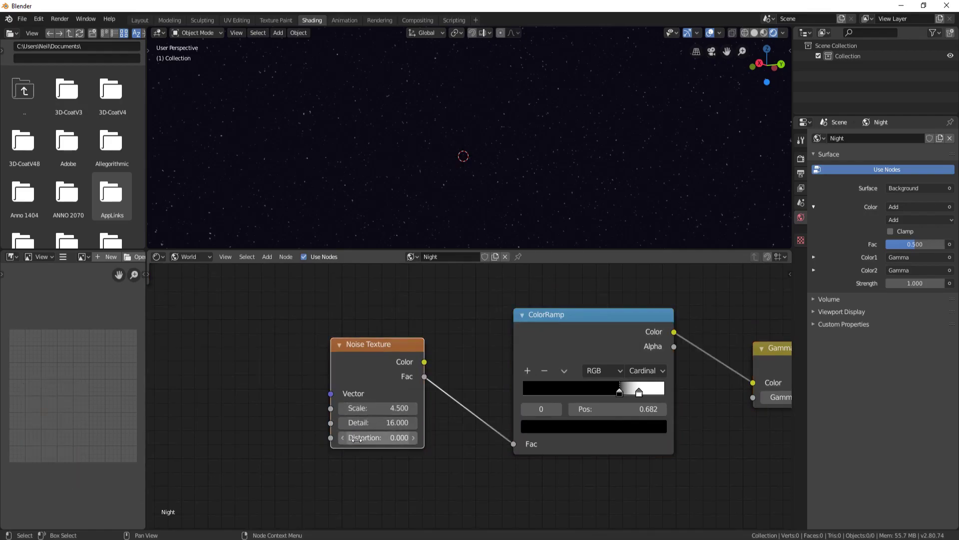
click(414, 437)
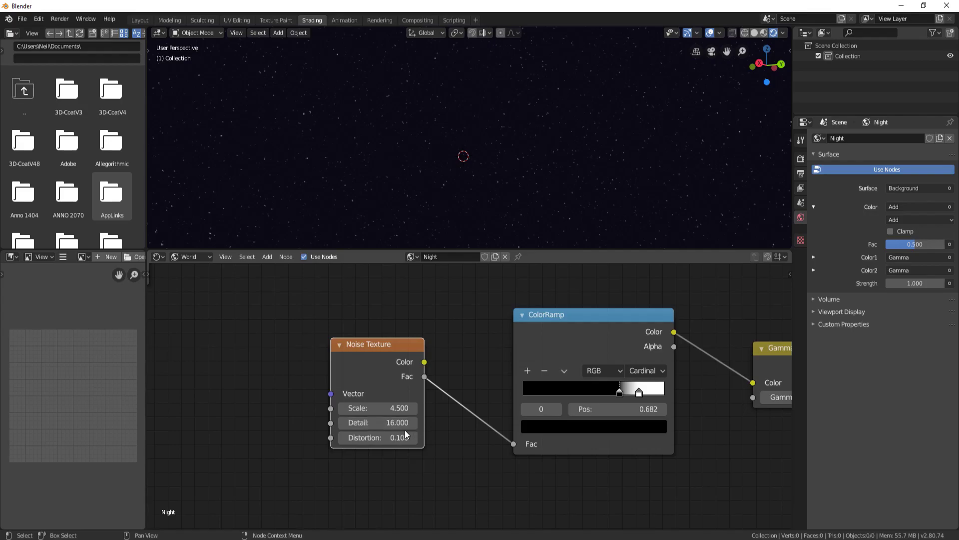
Move the duplicated ColorRamp's black stop to position 0.373.
click(579, 395)
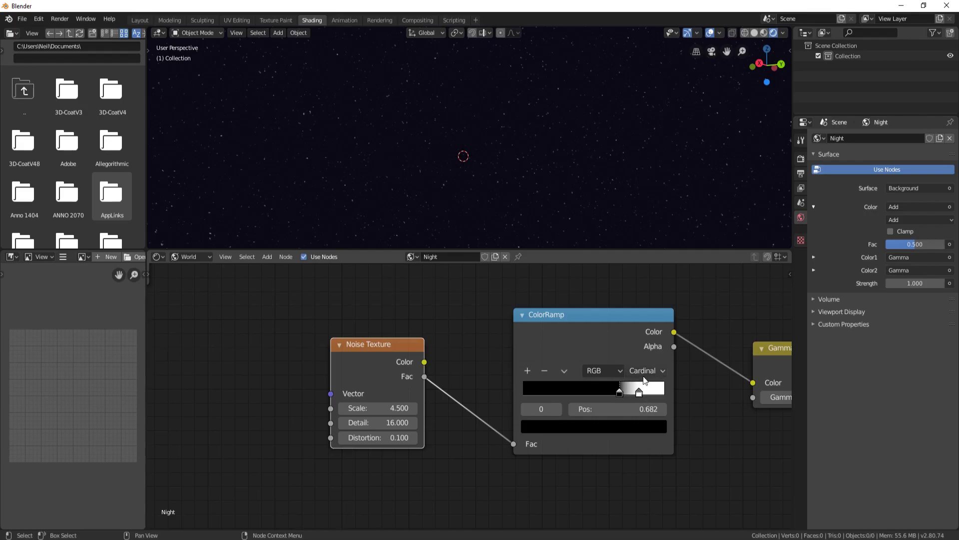
drag(619, 392, 573, 392)
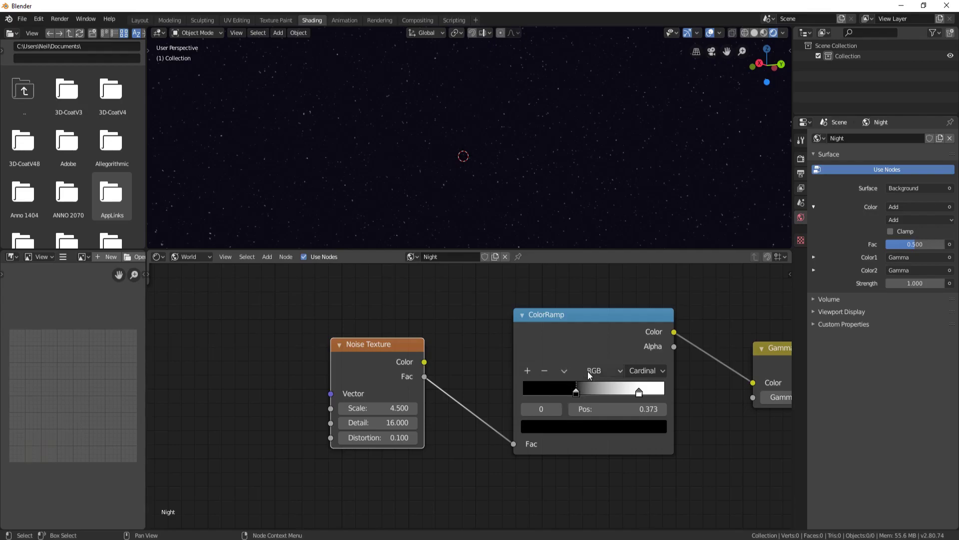
Set the Gamma node following the duplicated ColorRamp to 4.3.
middle_drag(740, 413, 380, 386)
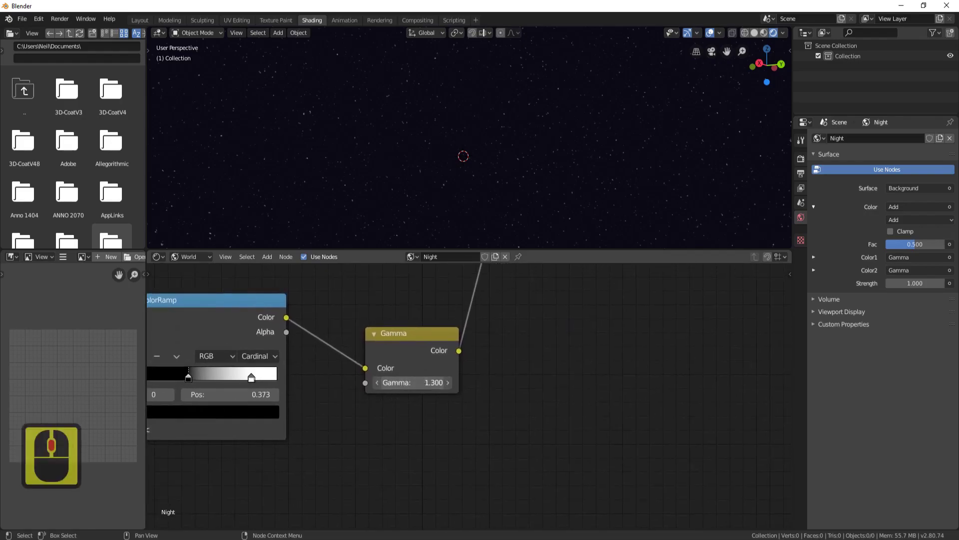
click(383, 384)
text(4.3)
key(Return)
Raise the Fac of the duplicated Add node to 1.0.
scroll(509, 326, down, 7)
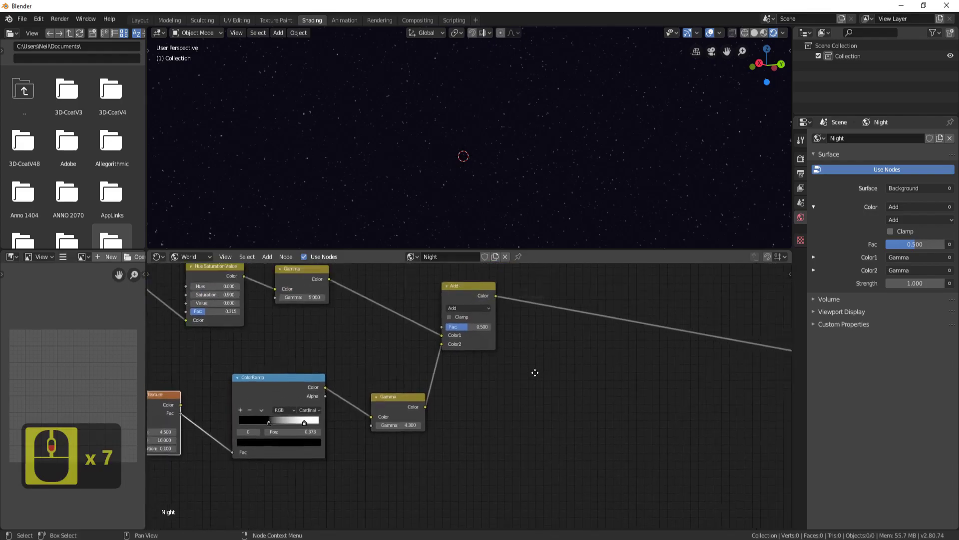
middle_drag(542, 364, 495, 398)
drag(411, 367, 435, 367)
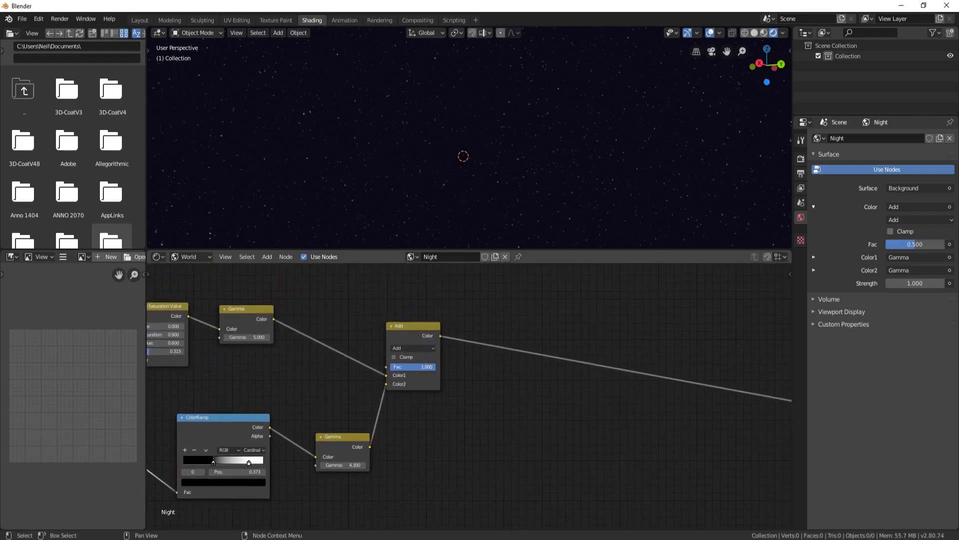
Move the duplicated Background node directly below the original Background node.
scroll(500, 407, down, 10)
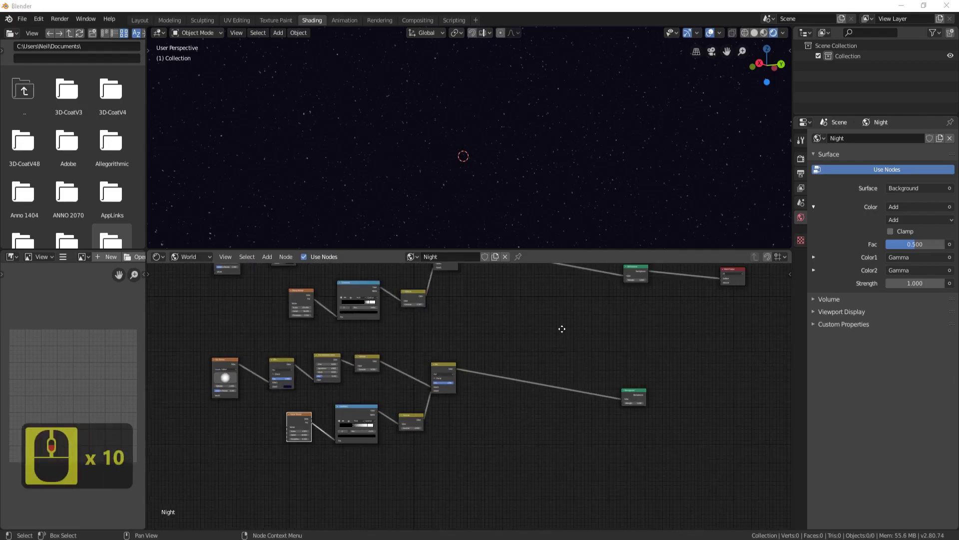
middle_drag(565, 332, 372, 410)
click(441, 474)
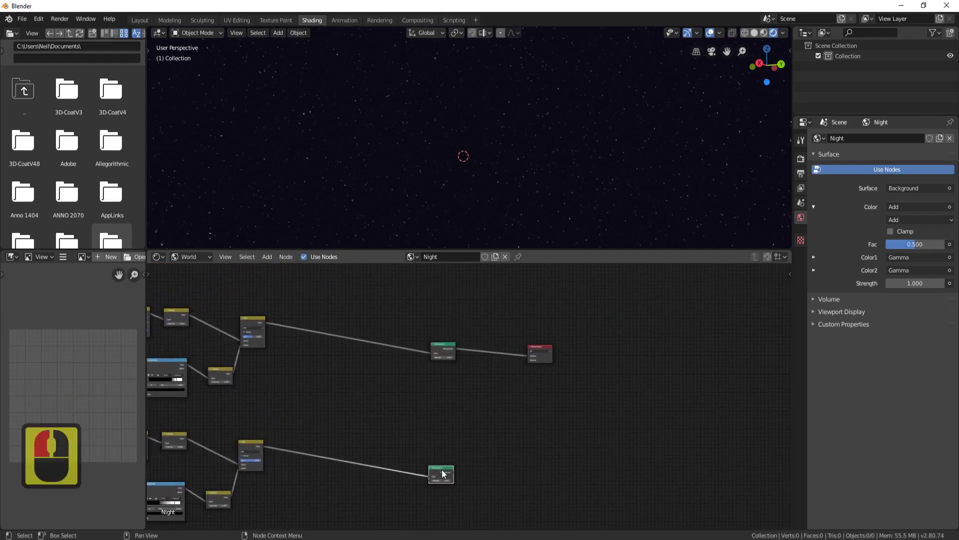
key(g)
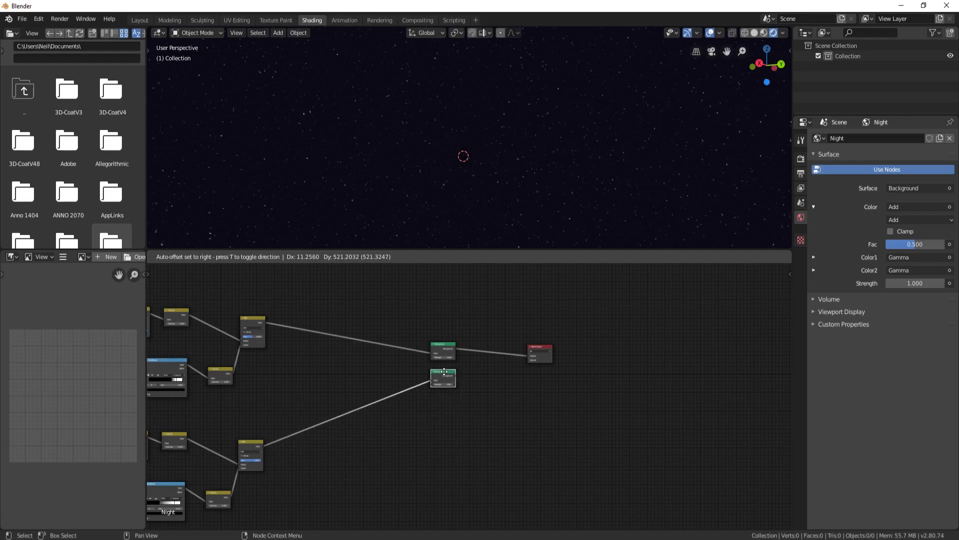
click(443, 372)
scroll(450, 370, up, 12)
middle_drag(443, 314, 425, 366)
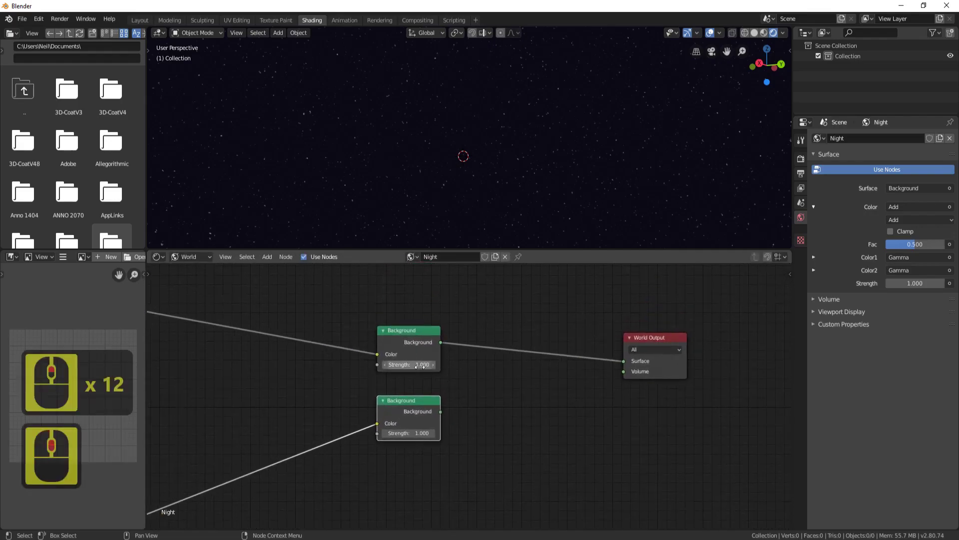
Set the Strength of both the original and the duplicated Background node to 0.8.
click(425, 366)
text(0.8)
key(Return)
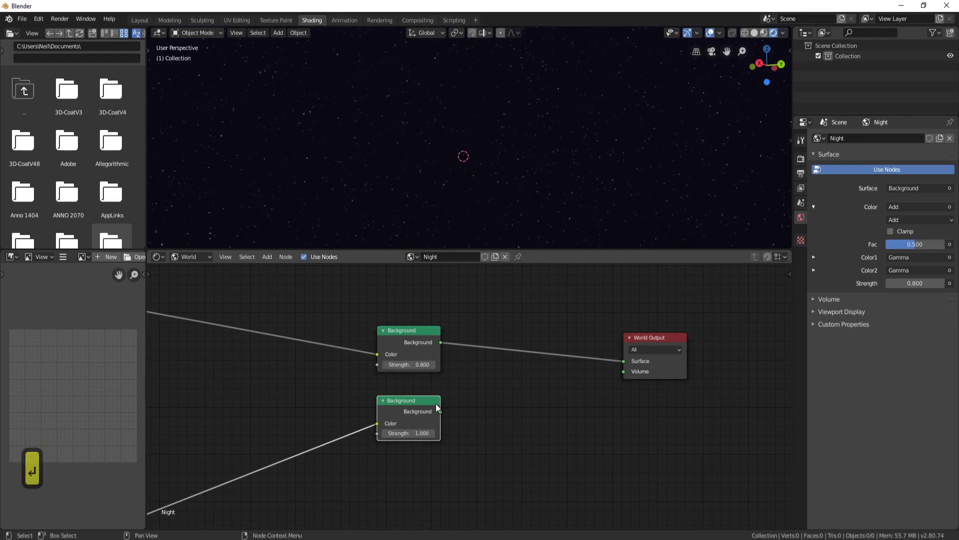
click(402, 433)
text(0.8)
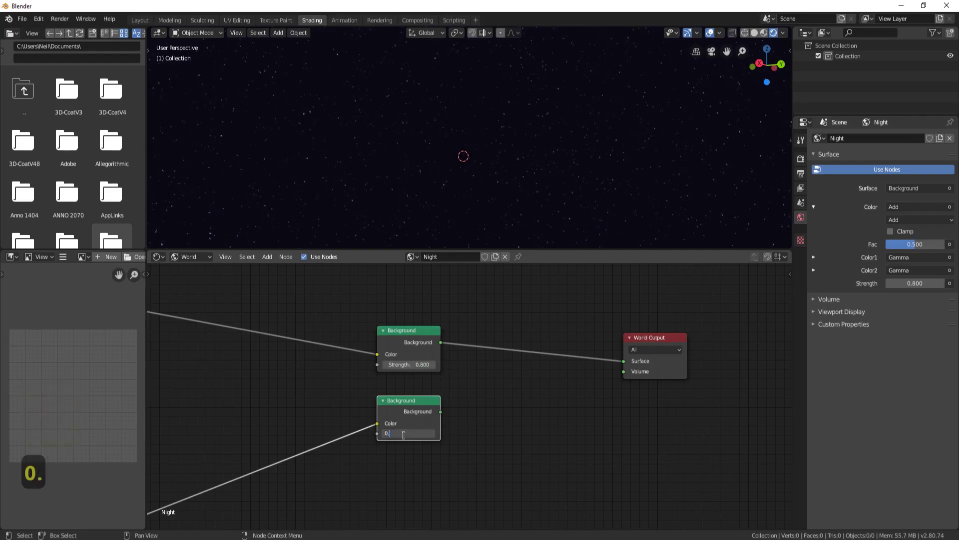
key(Return)
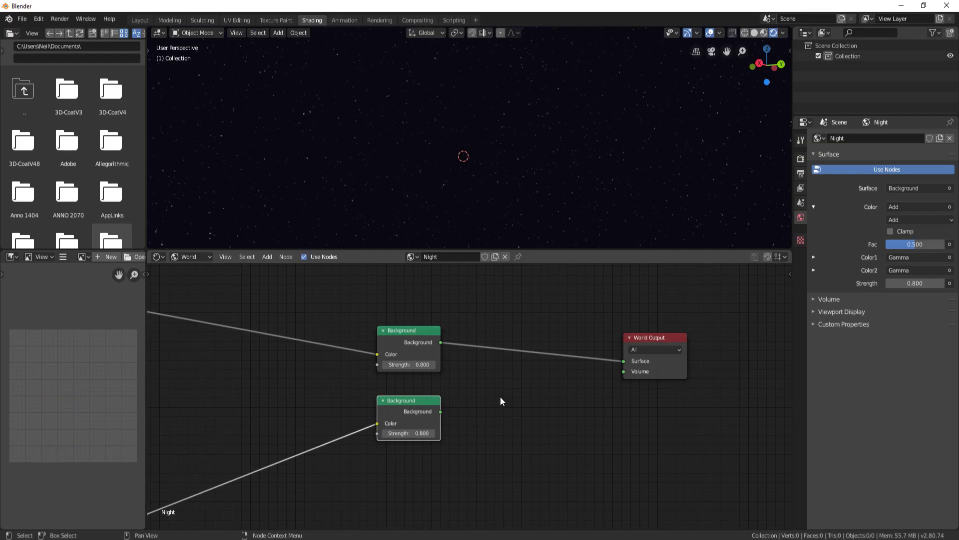
Insert a Mix Shader between the original Background and World Output, and connect the duplicated Background to its second Shader input.
key(shift+a)
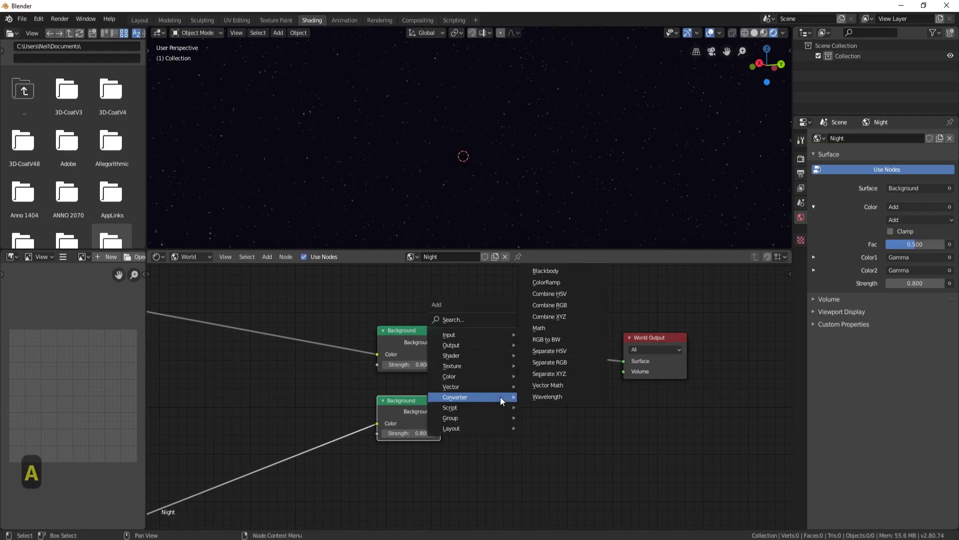
mouse_move(481, 355)
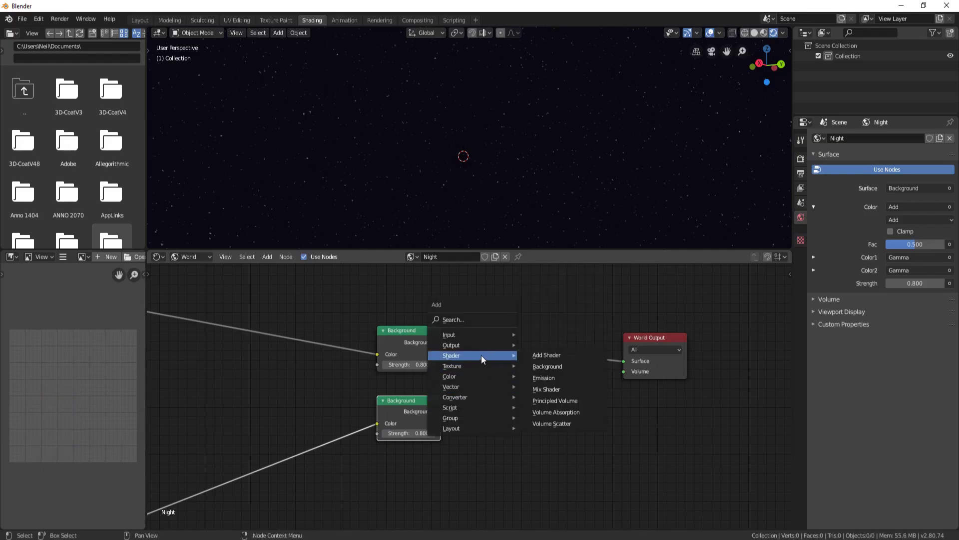
click(578, 390)
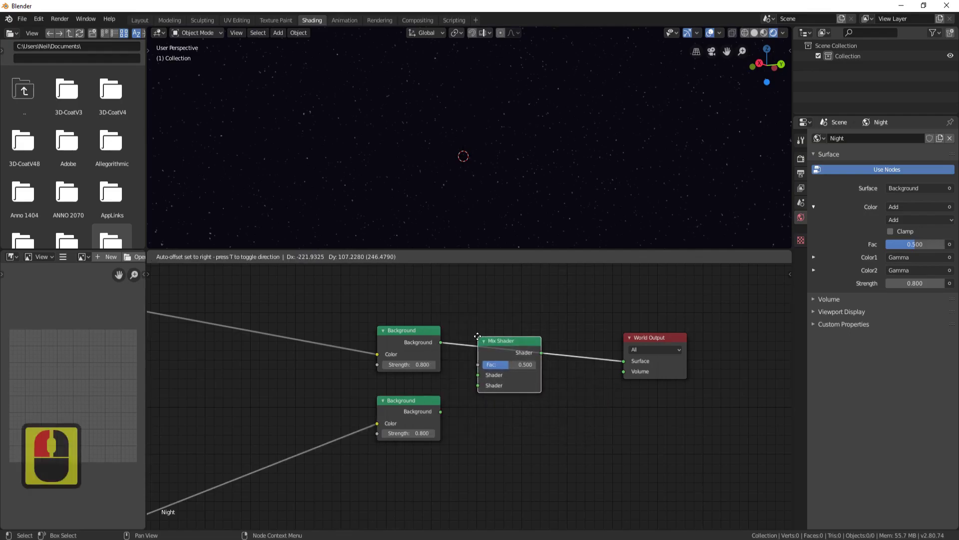
click(483, 343)
click(481, 341)
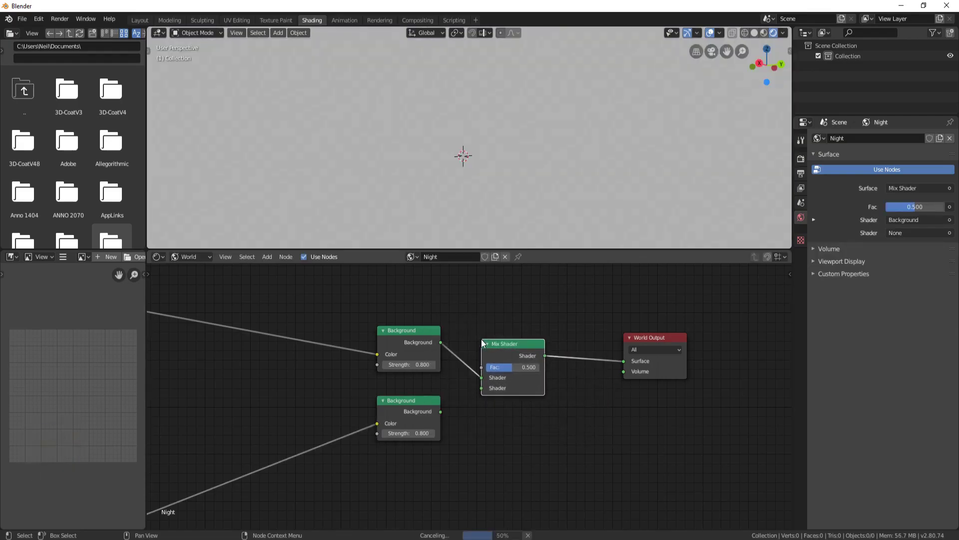
drag(439, 413, 485, 388)
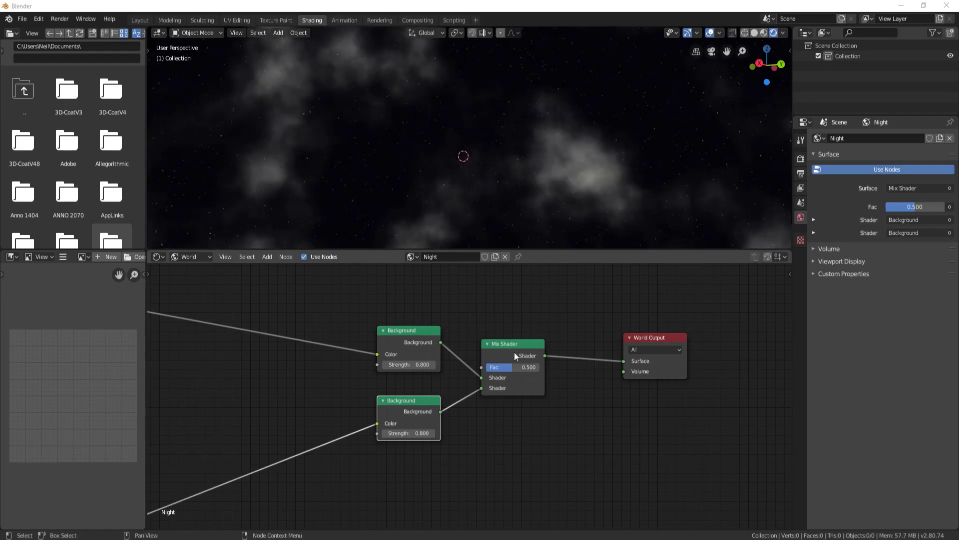
Switch to the Layout workspace and inspect the mixed night sky from another angle.
click(139, 19)
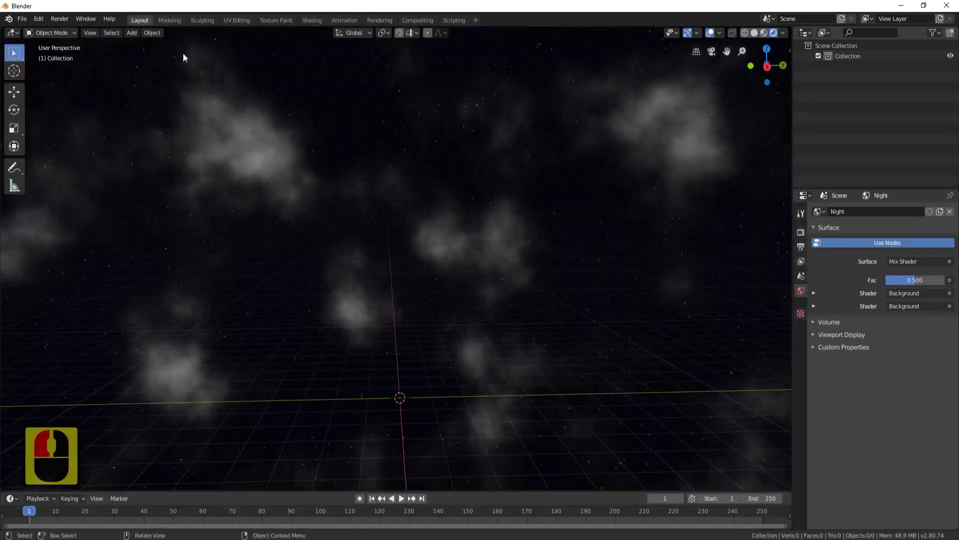
middle_drag(342, 221, 400, 215)
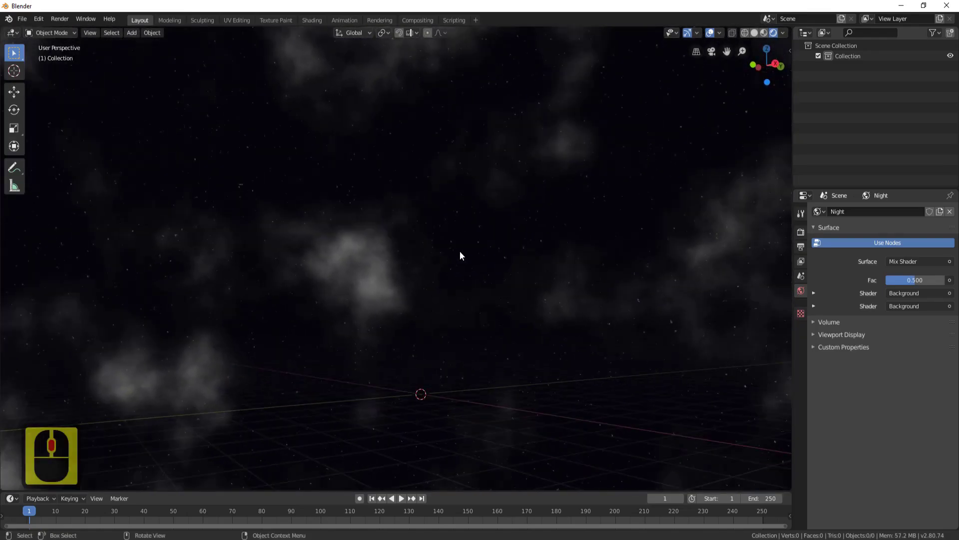